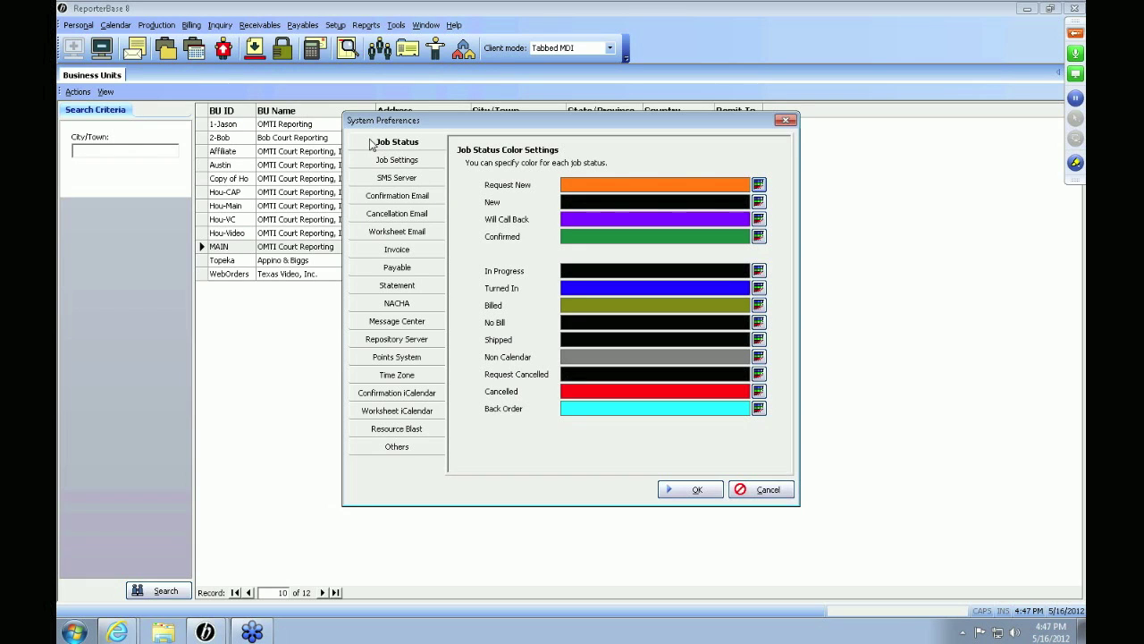
Step: Review the job status colours, opening the Will Call Back colour chooser and closing it unchanged
click(372, 145)
click(758, 220)
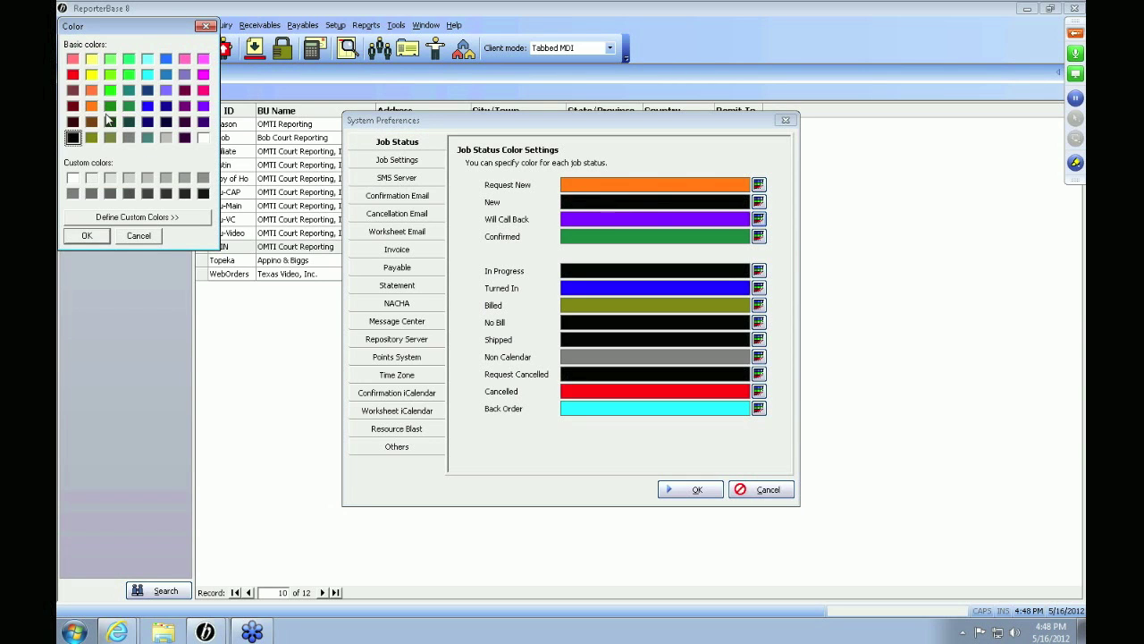
click(176, 222)
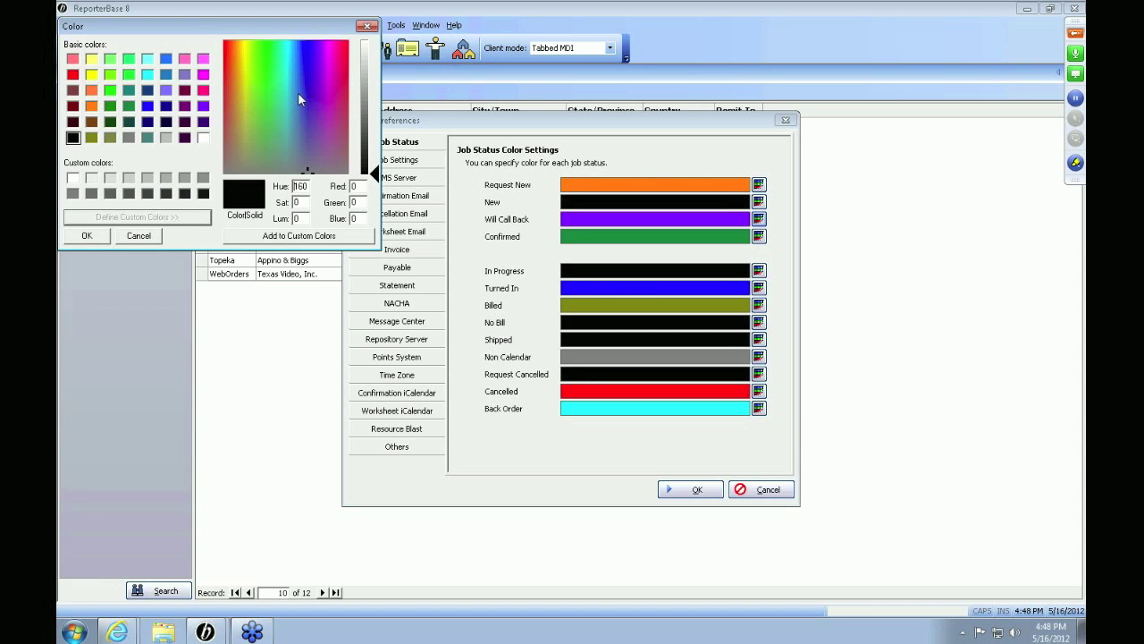
click(366, 26)
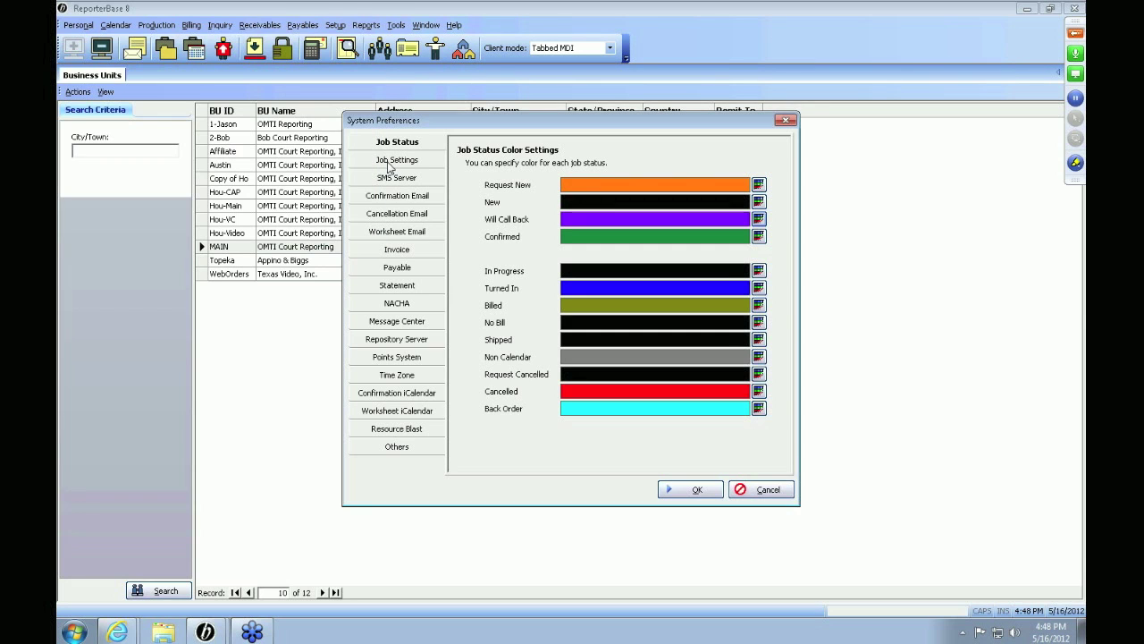
Step: Open Job Settings and place the caret in the starting job number 10001
click(390, 165)
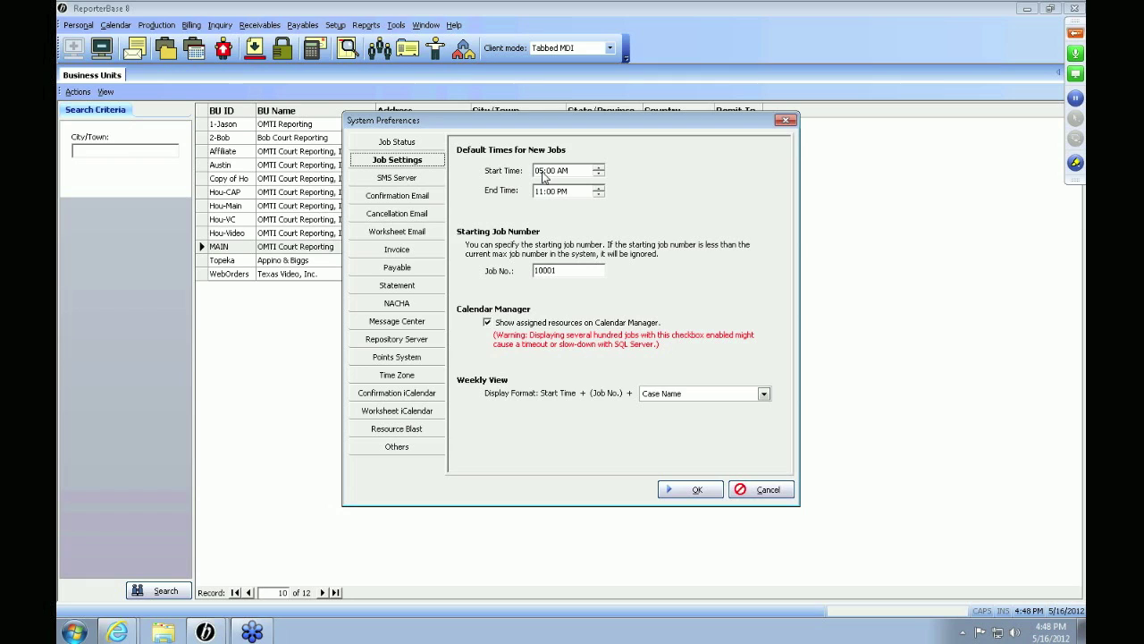
click(579, 273)
click(578, 273)
Step: Check the Weekly View Display Format choices unchanged, then open SMS Server settings with Clickatell as vendor
click(694, 396)
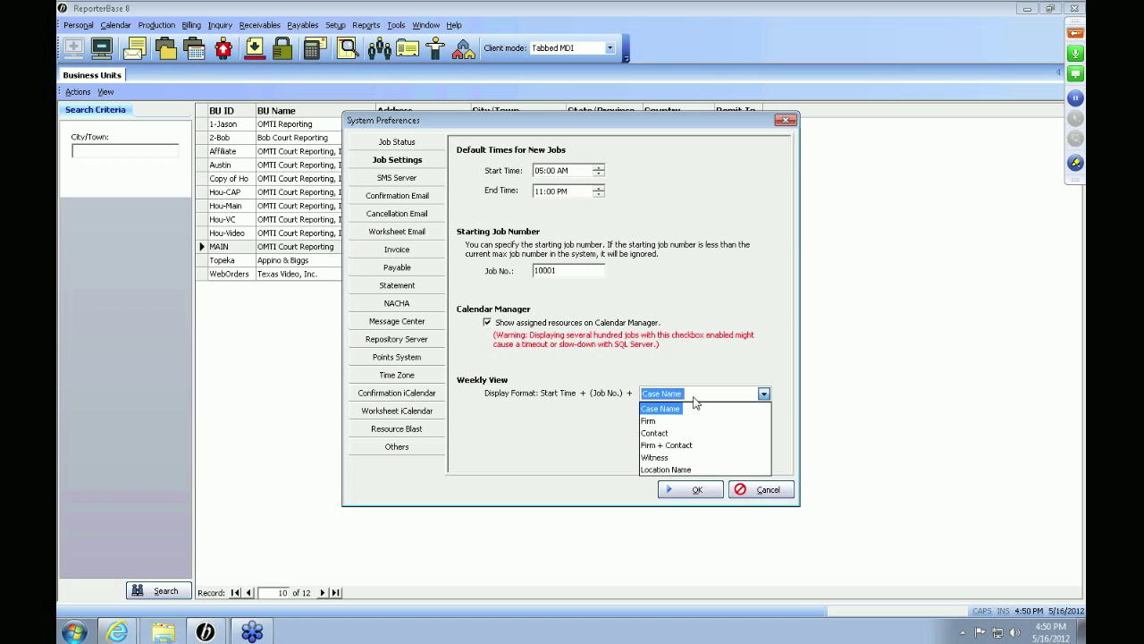
click(370, 161)
click(365, 182)
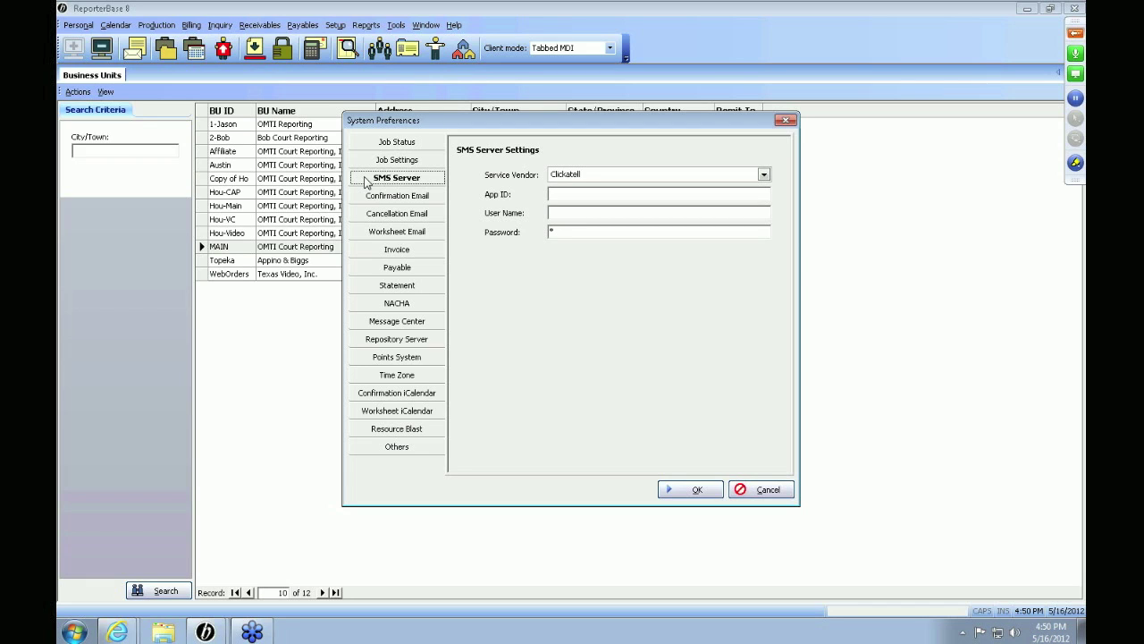
Step: Open Confirmation Email Settings with subject 'Confirmation of Scheduling for {JobDate}'
click(384, 195)
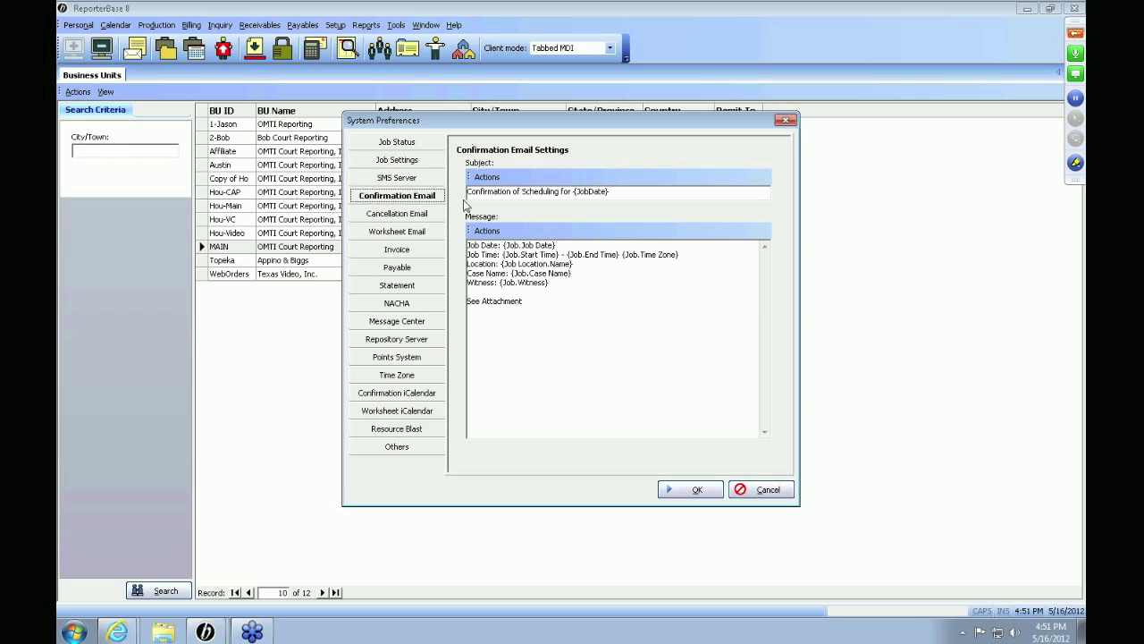
Step: Select the confirmation email subject, message and the {Job.Job Date} data field
triple_click(632, 192)
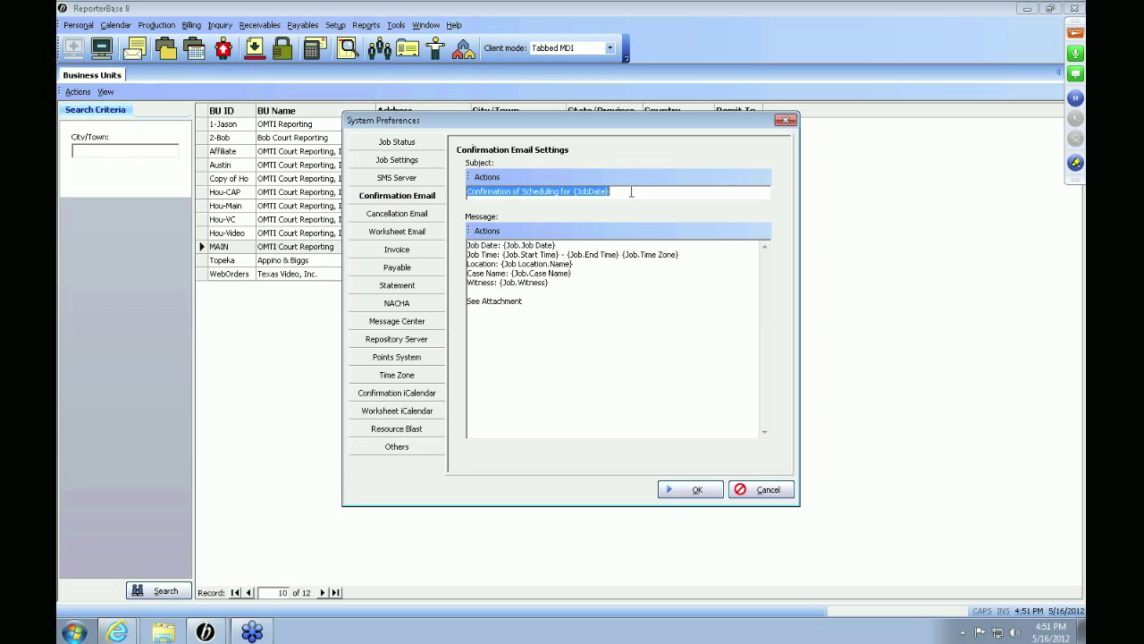
triple_click(616, 336)
click(616, 337)
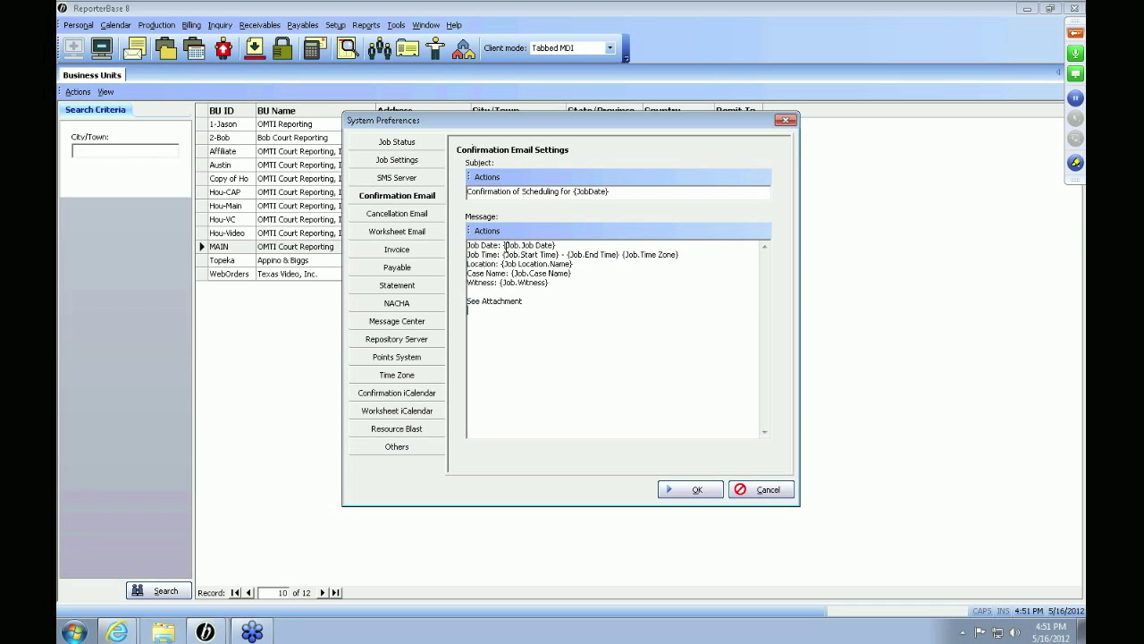
drag(503, 245, 569, 239)
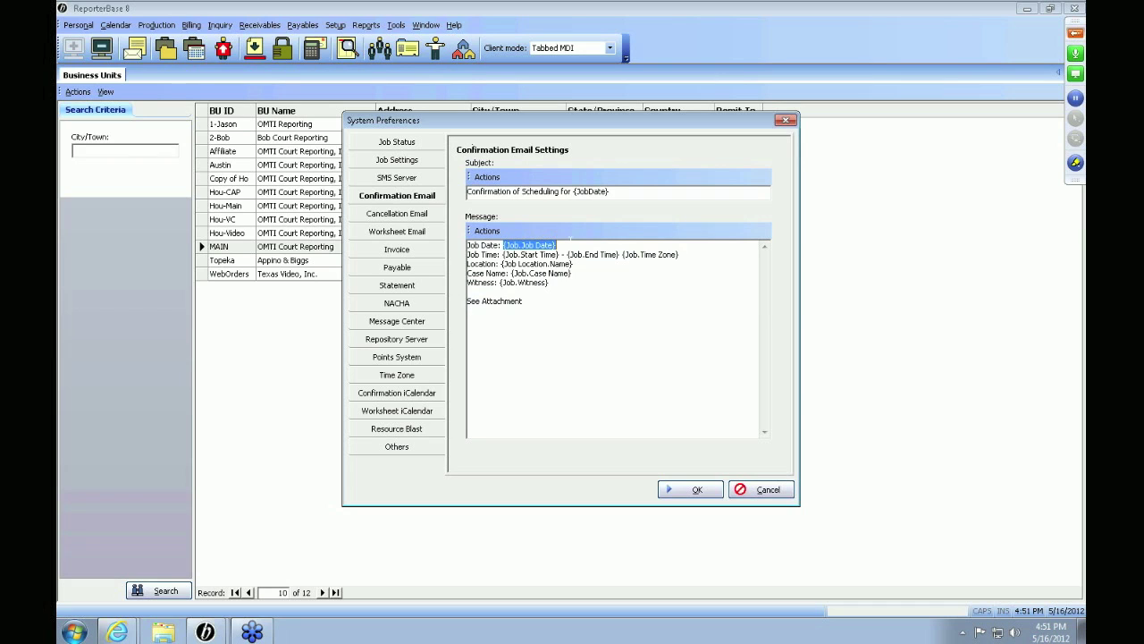
click(569, 243)
drag(563, 243, 502, 245)
Step: Browse the Add Data Field submenus without inserting, then open Cancellation Email settings
click(487, 232)
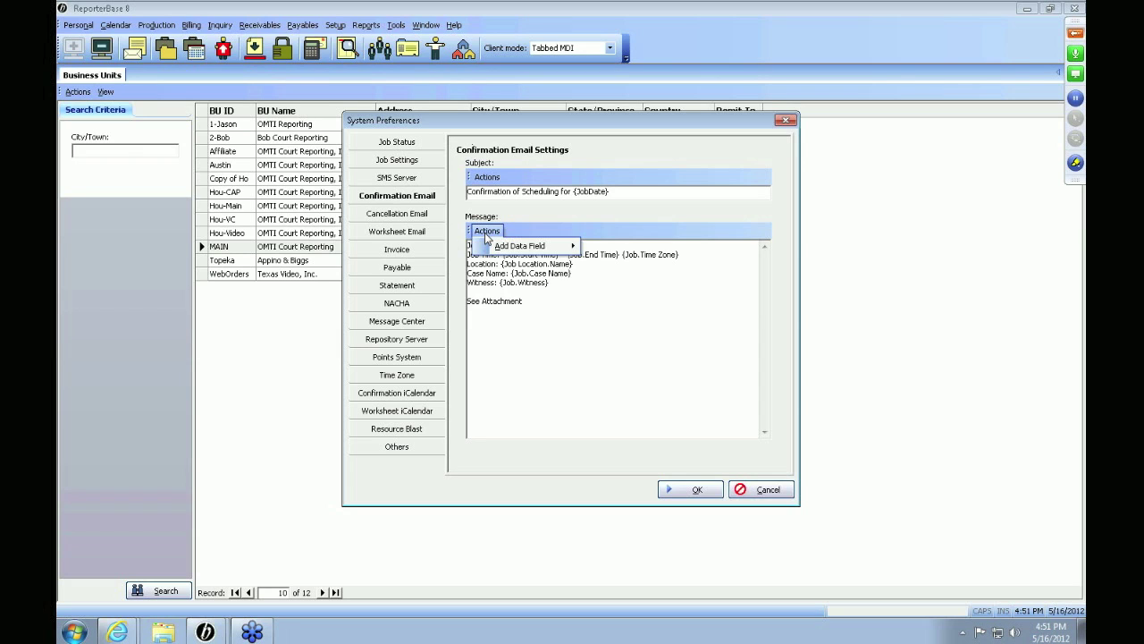
mouse_move(496, 247)
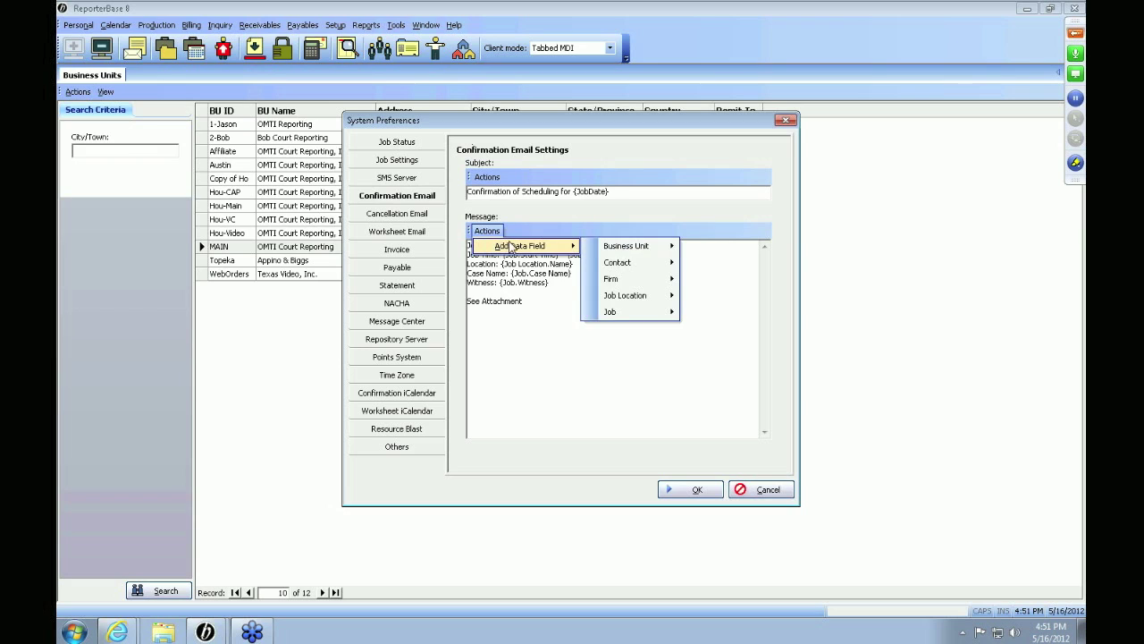
mouse_move(629, 271)
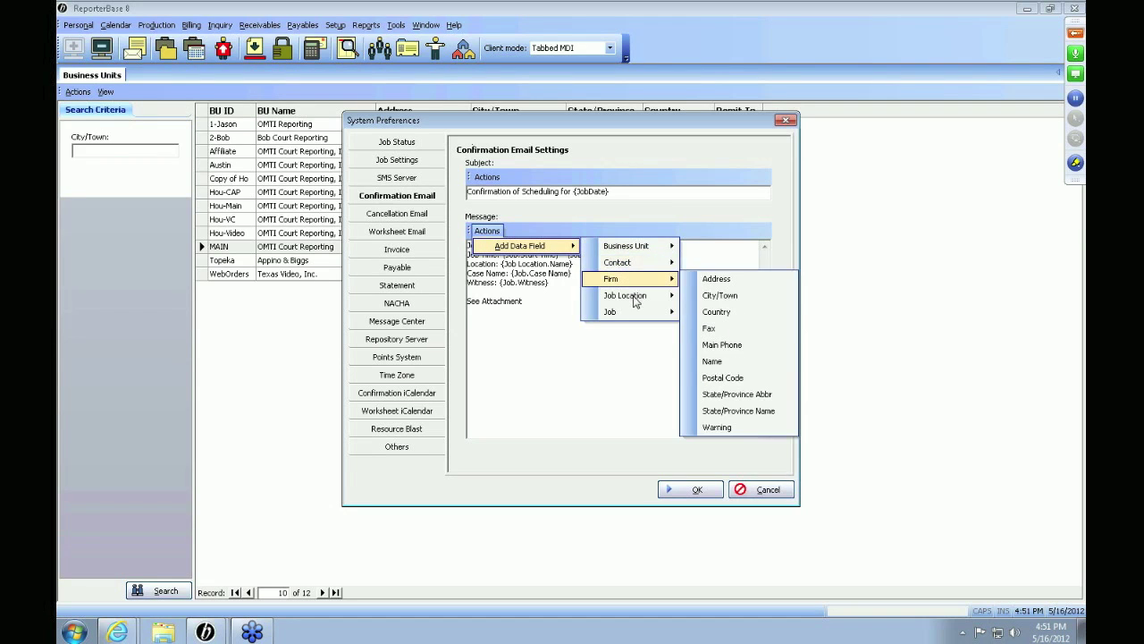
mouse_move(633, 313)
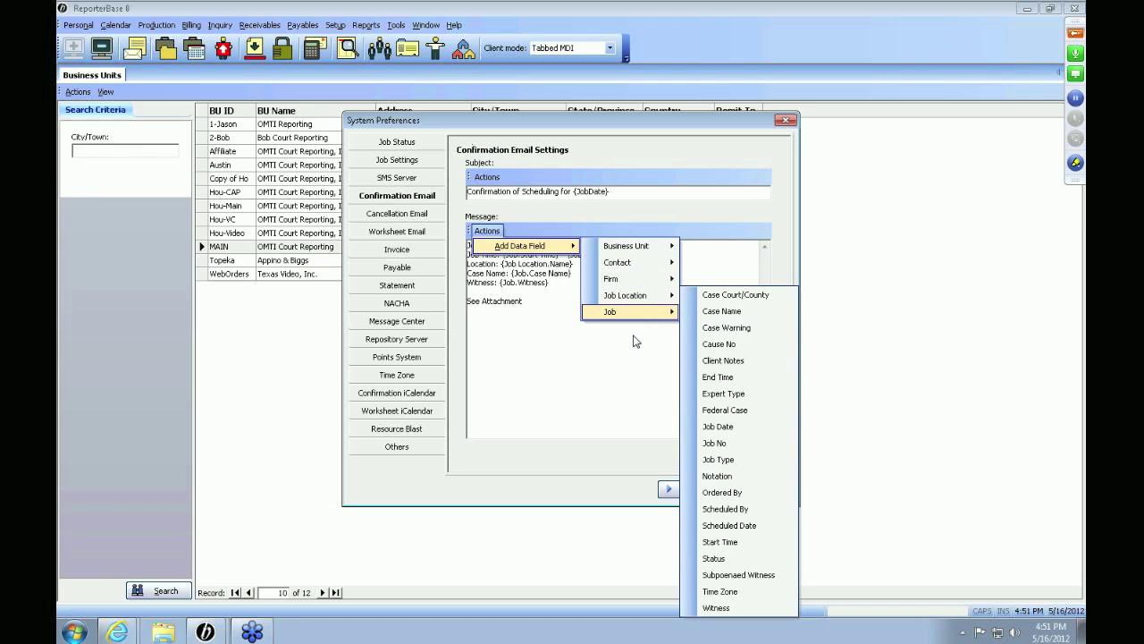
key(Escape)
click(384, 214)
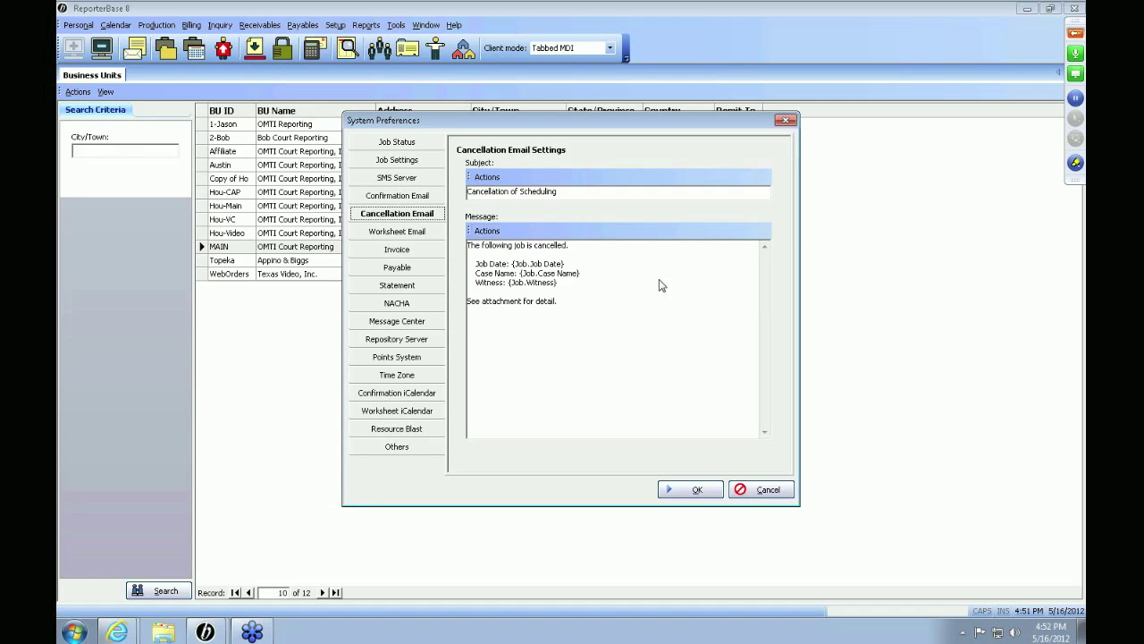
Step: Inspect the cancellation subject, message and Add Data Field menu, then open Worksheet Email settings
click(586, 189)
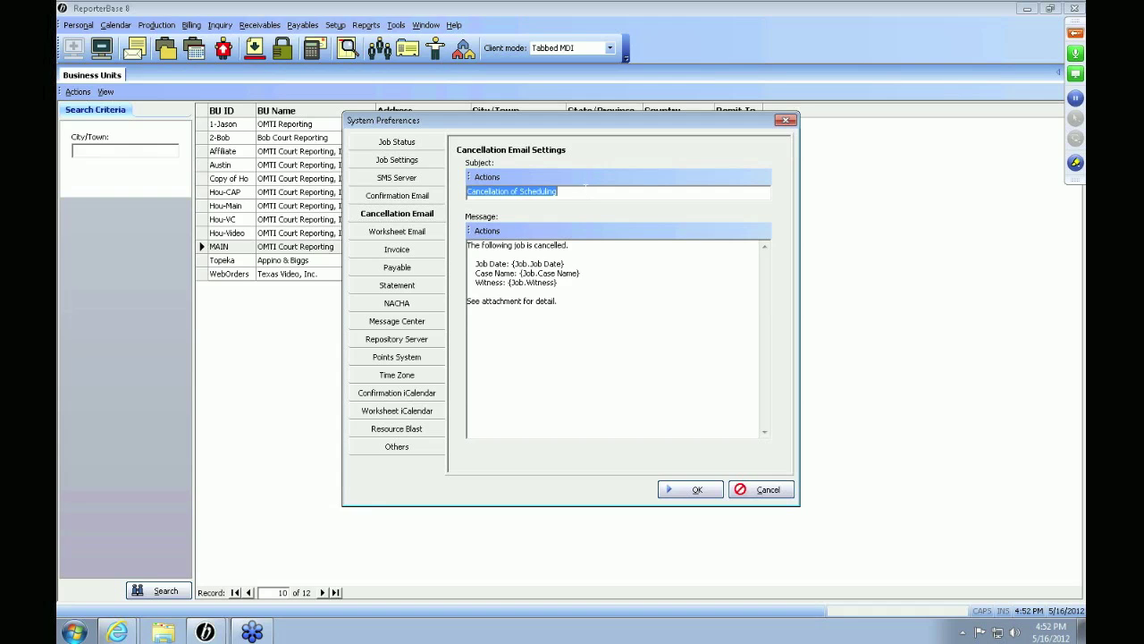
click(572, 337)
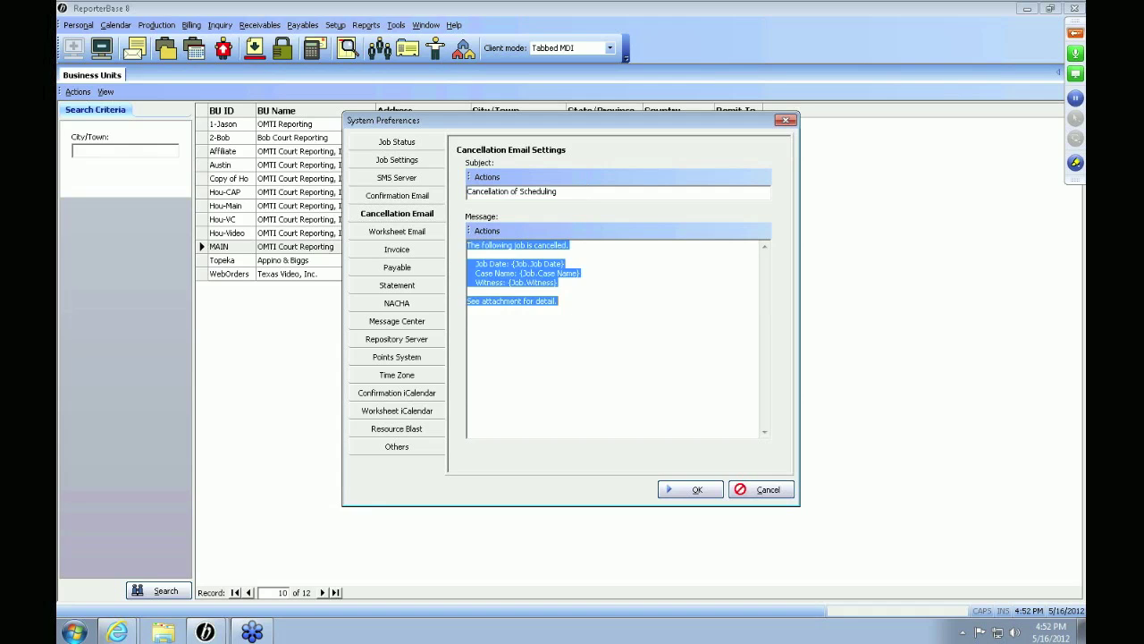
click(574, 334)
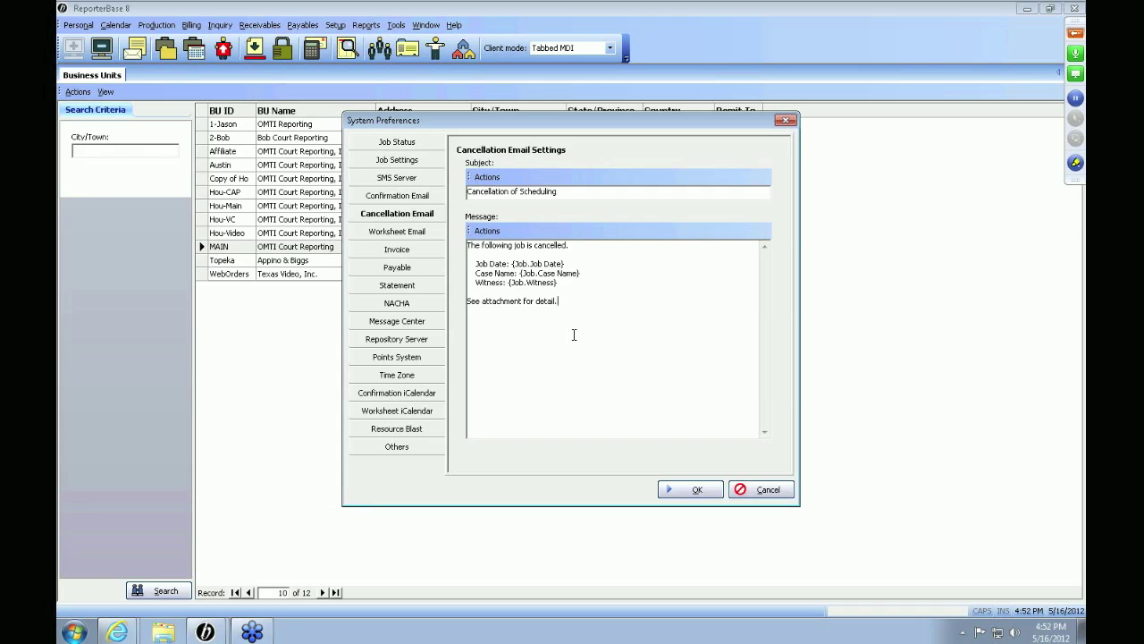
click(485, 231)
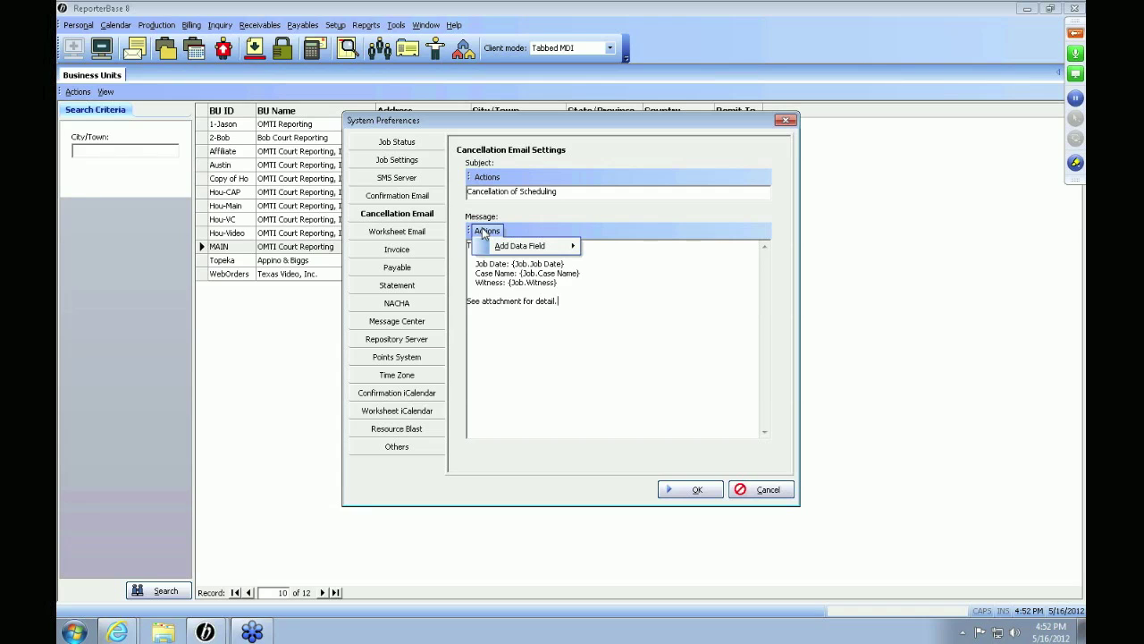
mouse_move(489, 247)
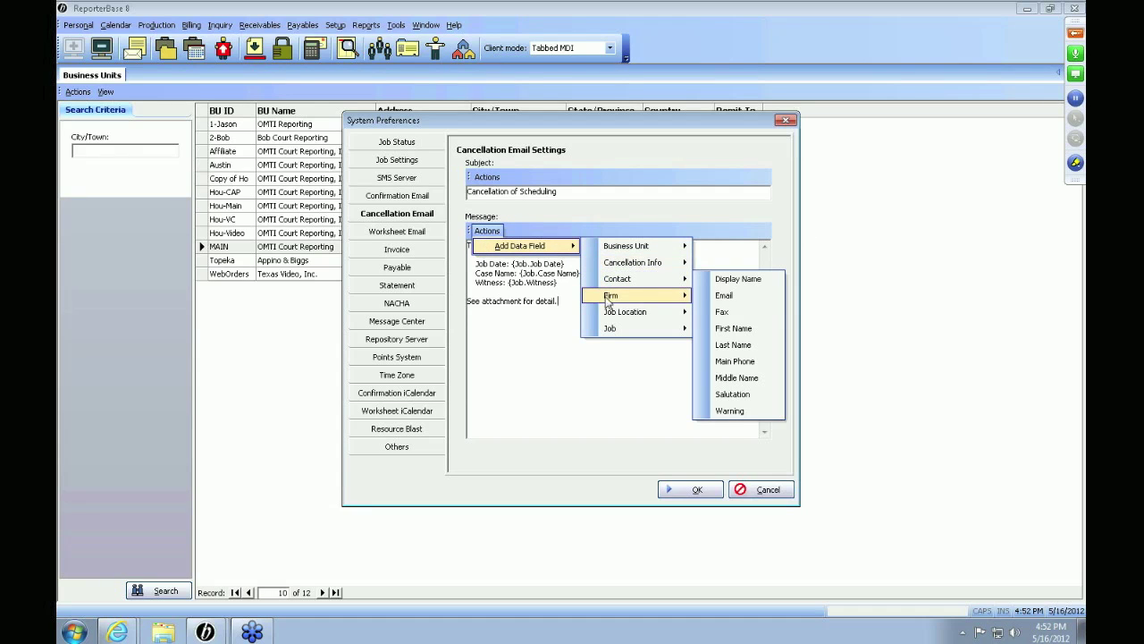
click(399, 232)
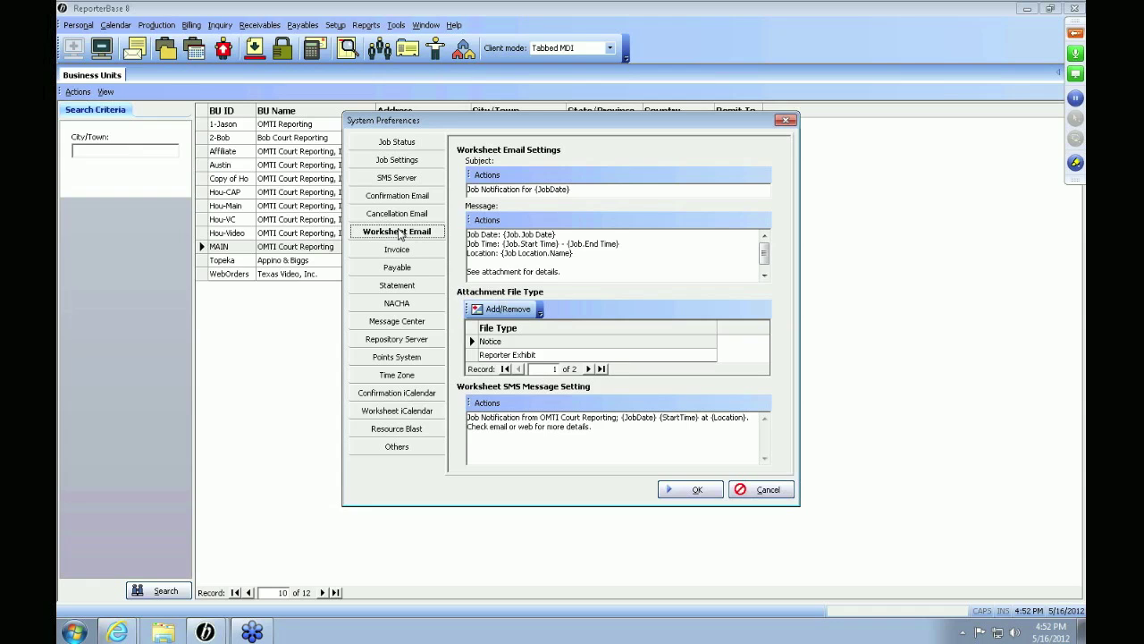
Step: Inspect the worksheet email subject, message and data-field list, then open the Add File Type checklist
click(645, 189)
click(623, 275)
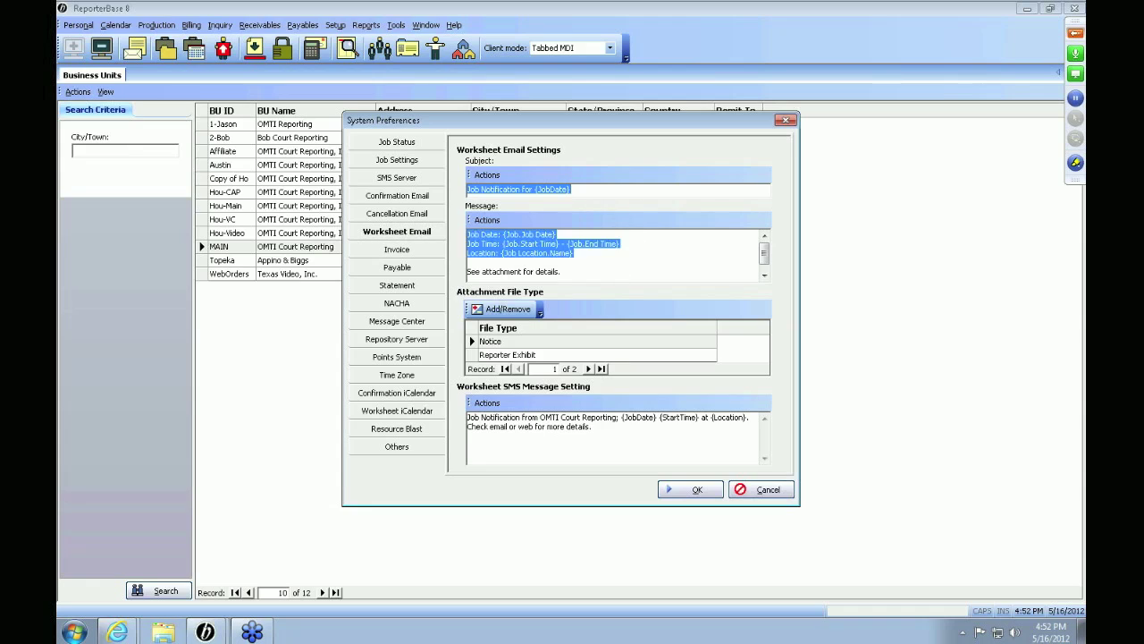
click(616, 256)
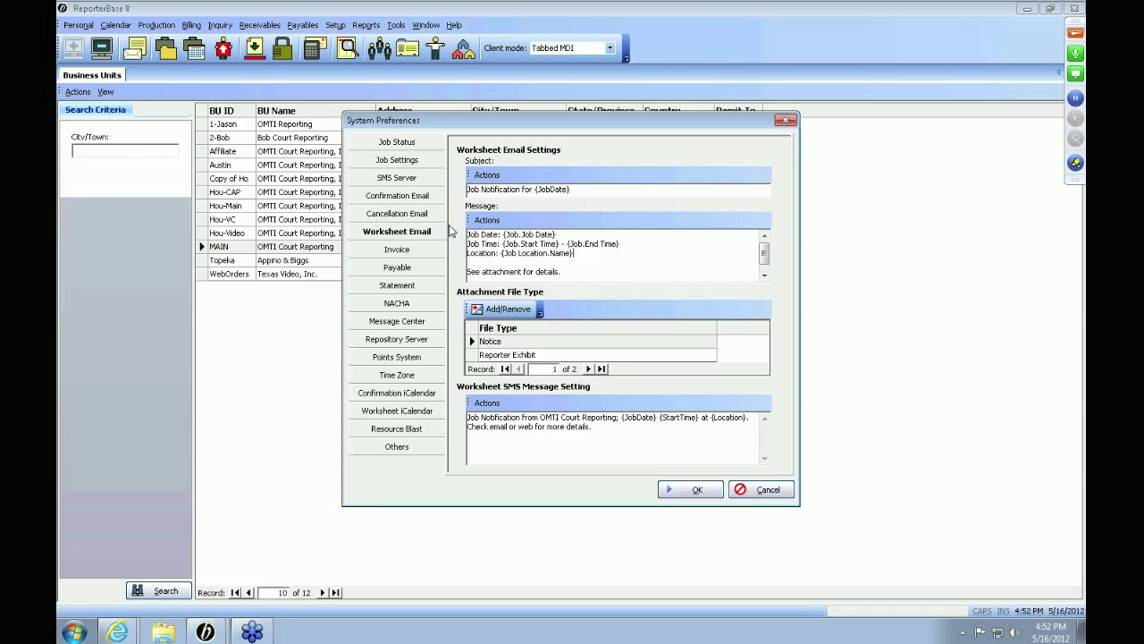
click(476, 222)
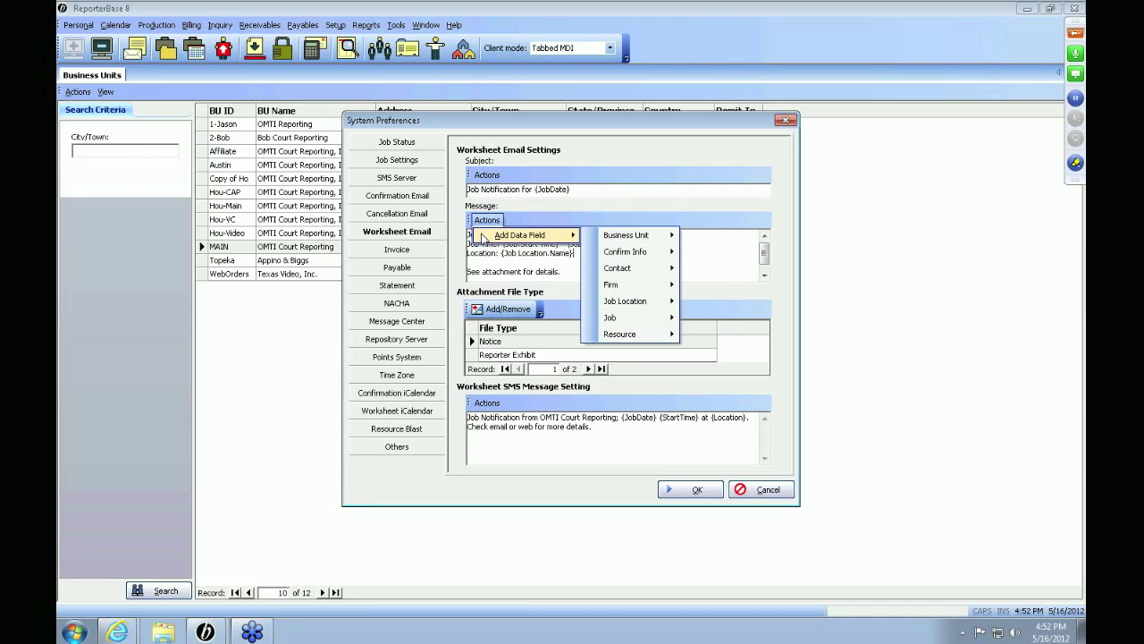
click(572, 272)
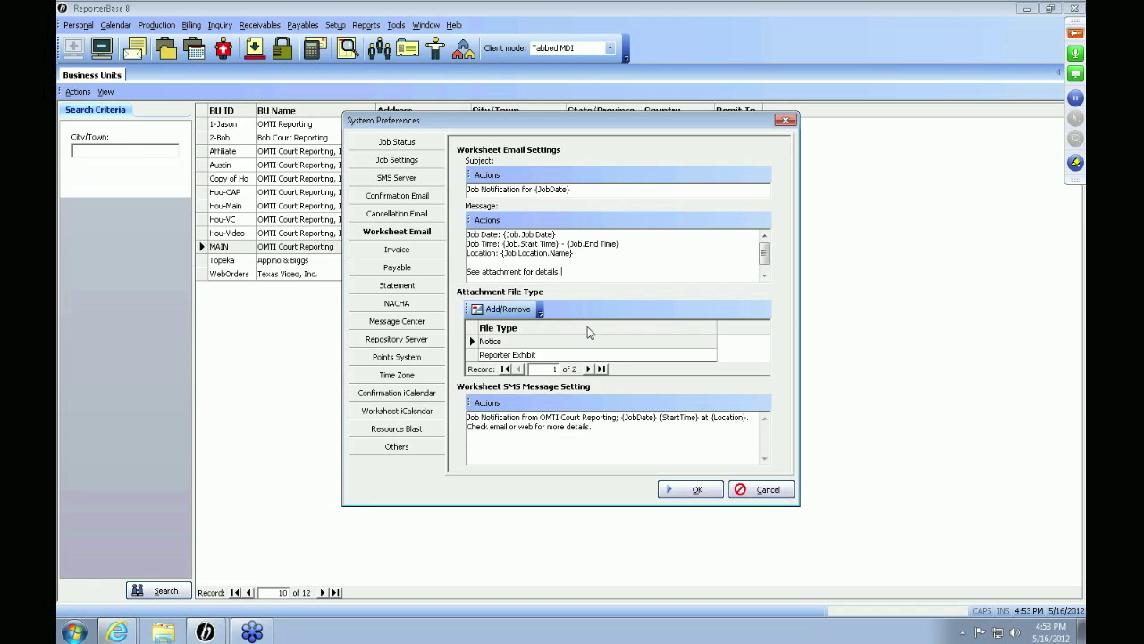
click(500, 309)
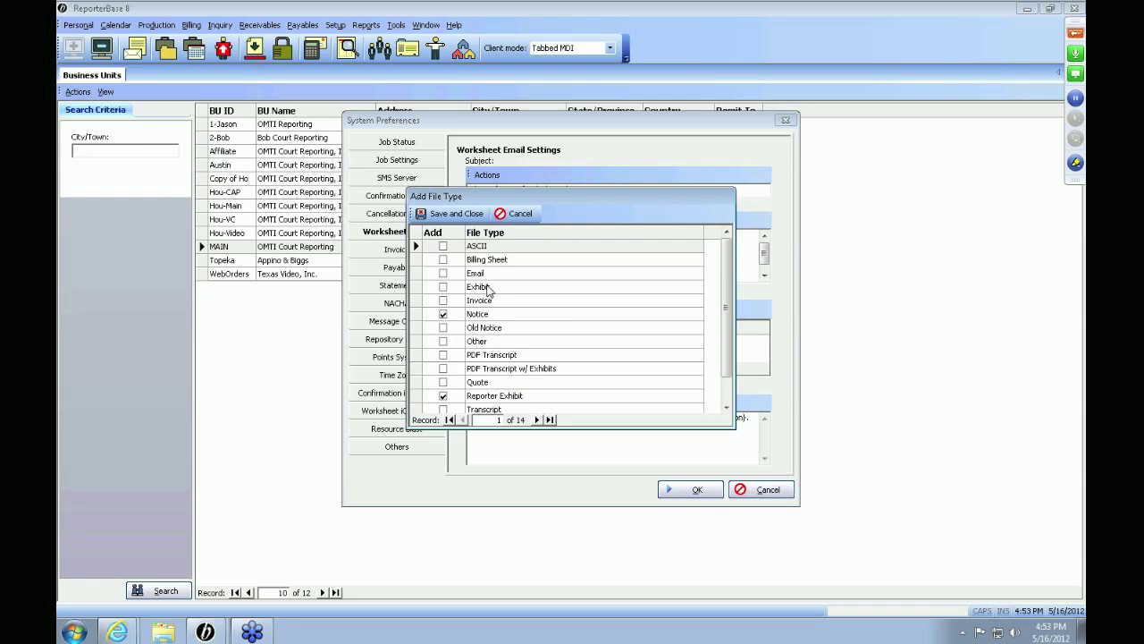
Step: Tick Other in Add File Type and save, then put the caret at the SMS message's end
click(496, 316)
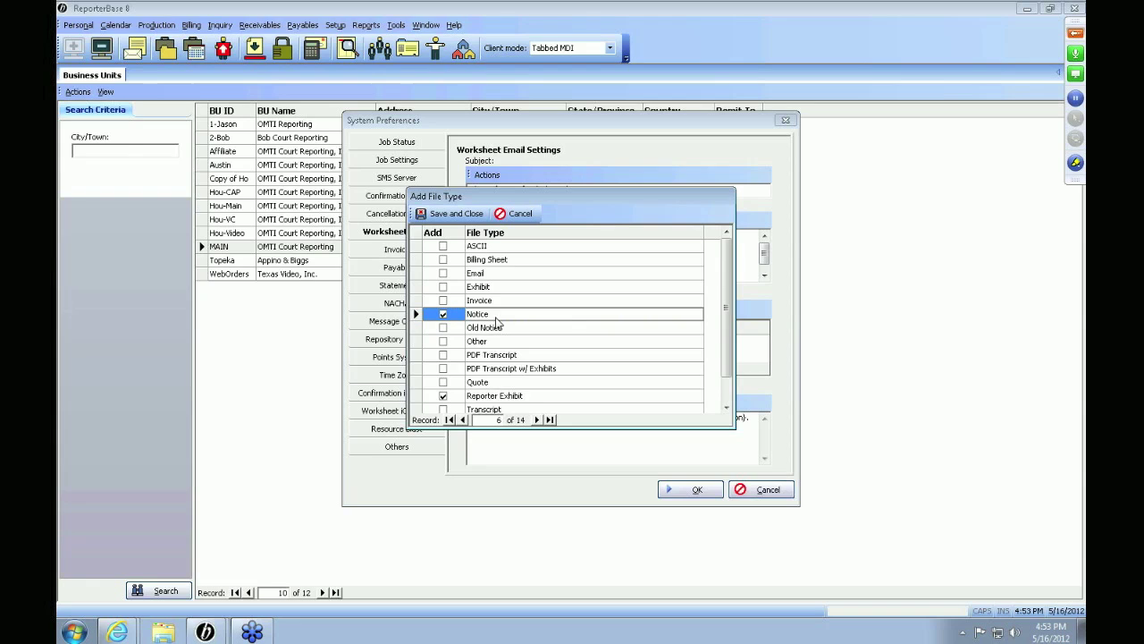
click(446, 341)
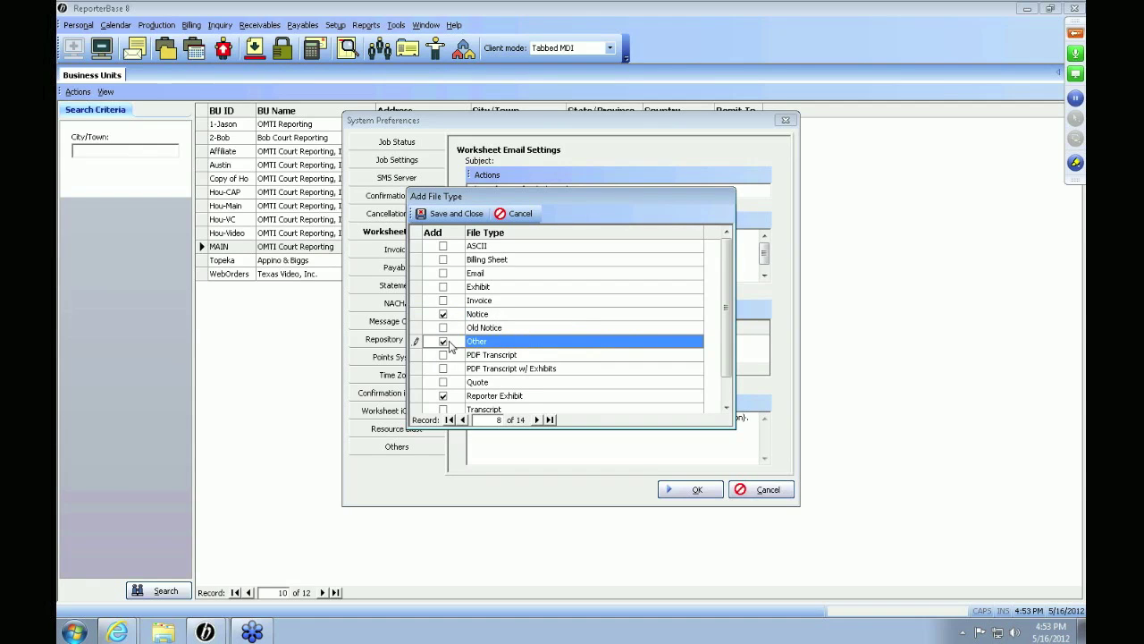
click(449, 213)
click(617, 445)
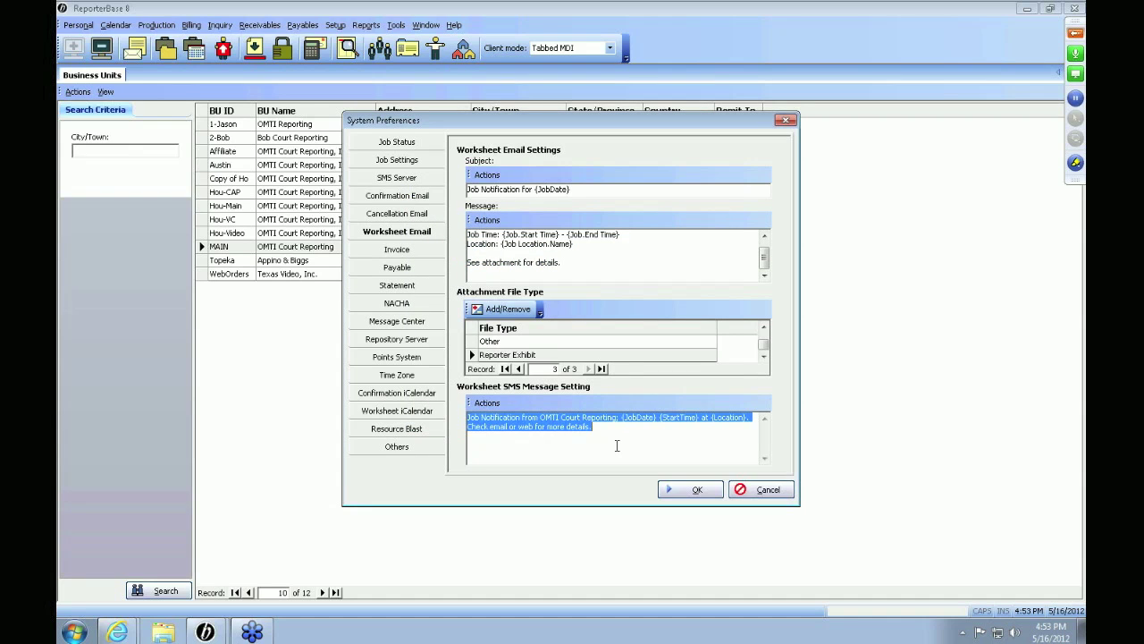
key(End)
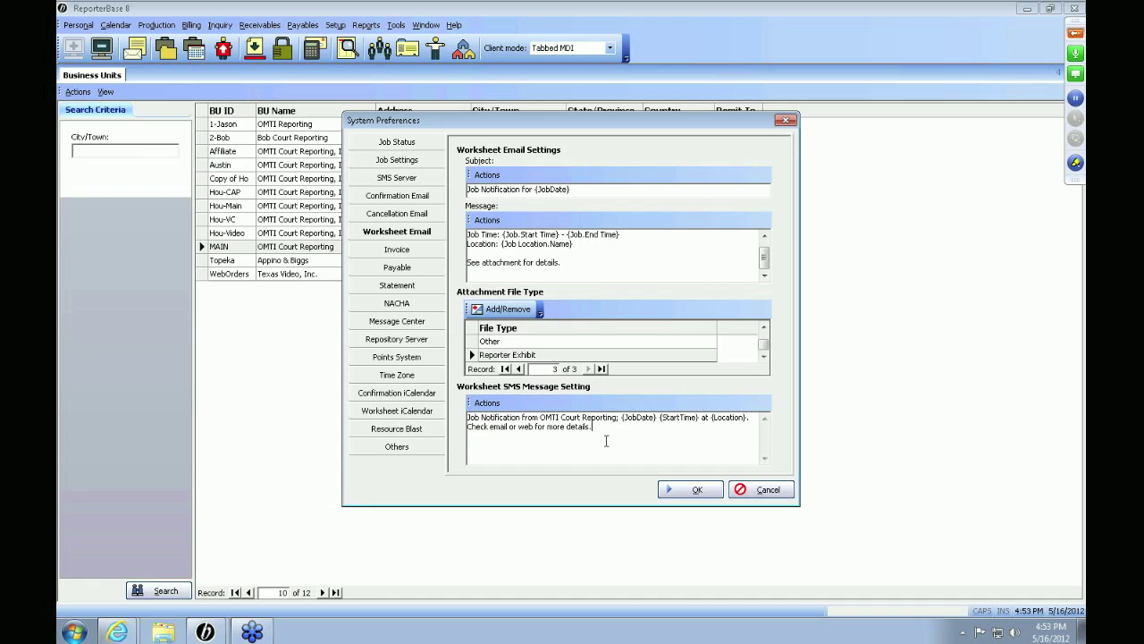
Step: Browse the SMS message's data field options without inserting, then open Invoice preferences
click(487, 404)
mouse_move(490, 420)
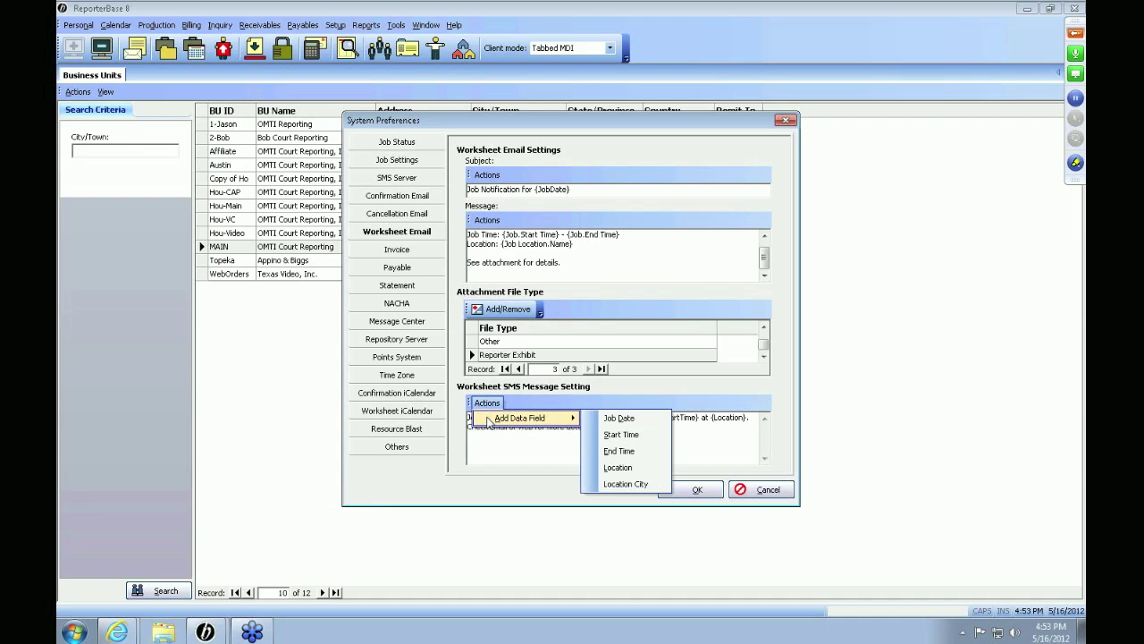
click(699, 425)
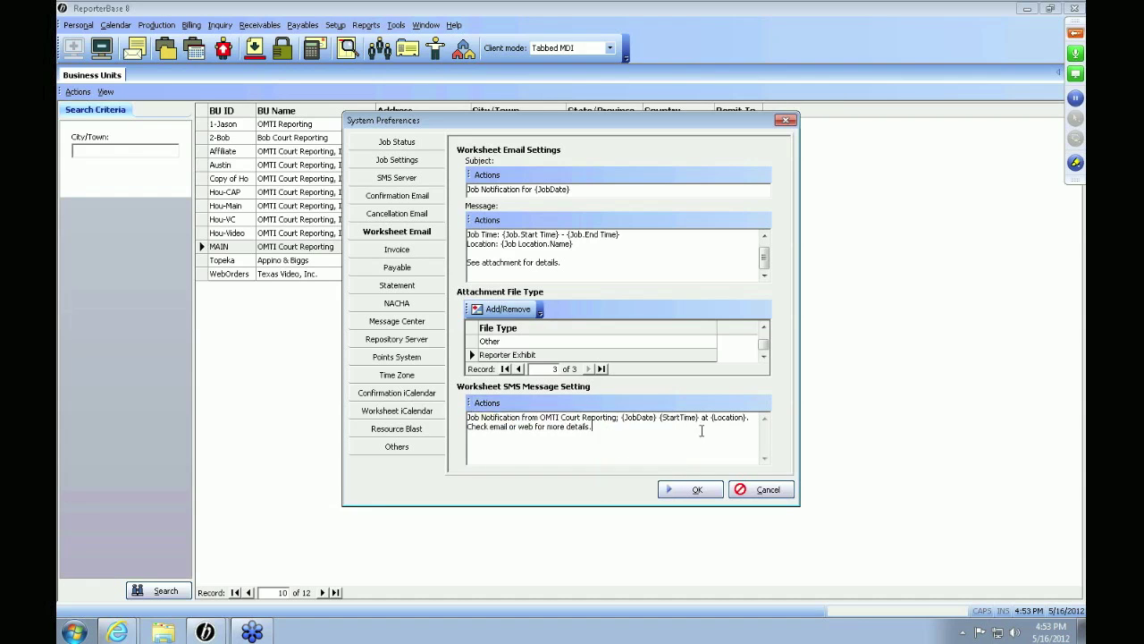
click(416, 254)
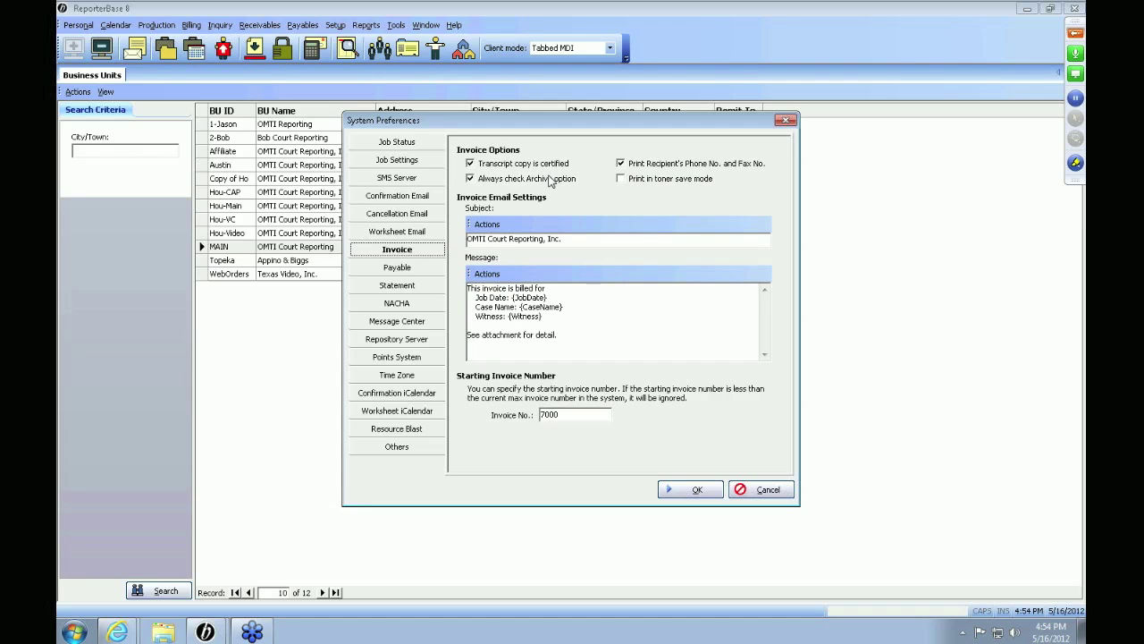
Step: Review the invoice email subject, message and data-field options without inserting anything
click(577, 241)
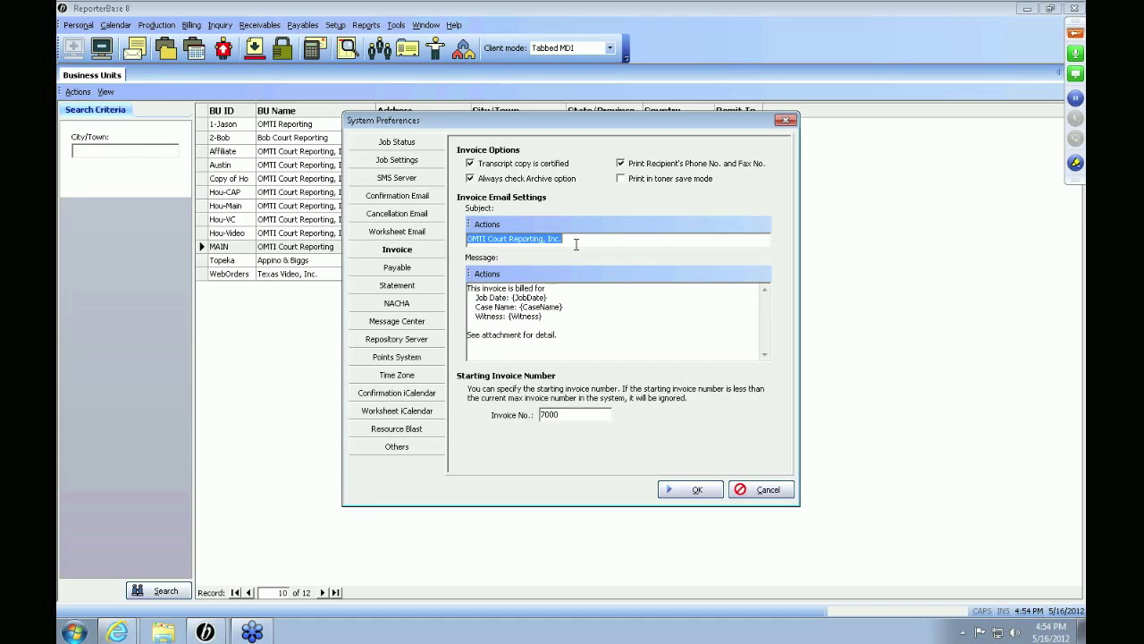
click(581, 346)
click(581, 345)
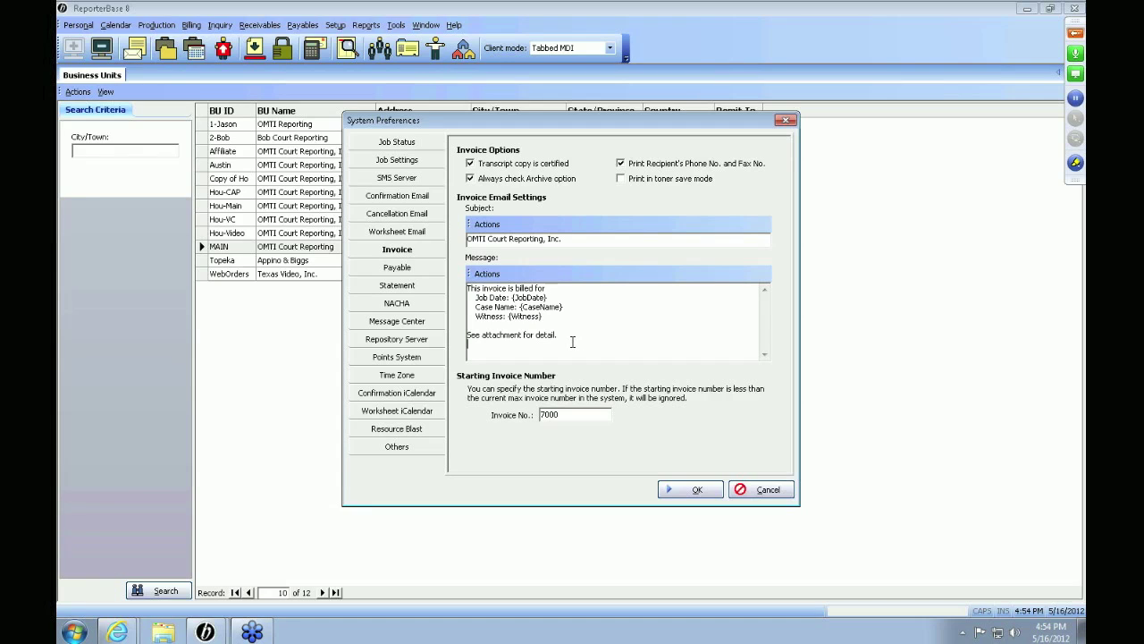
click(487, 275)
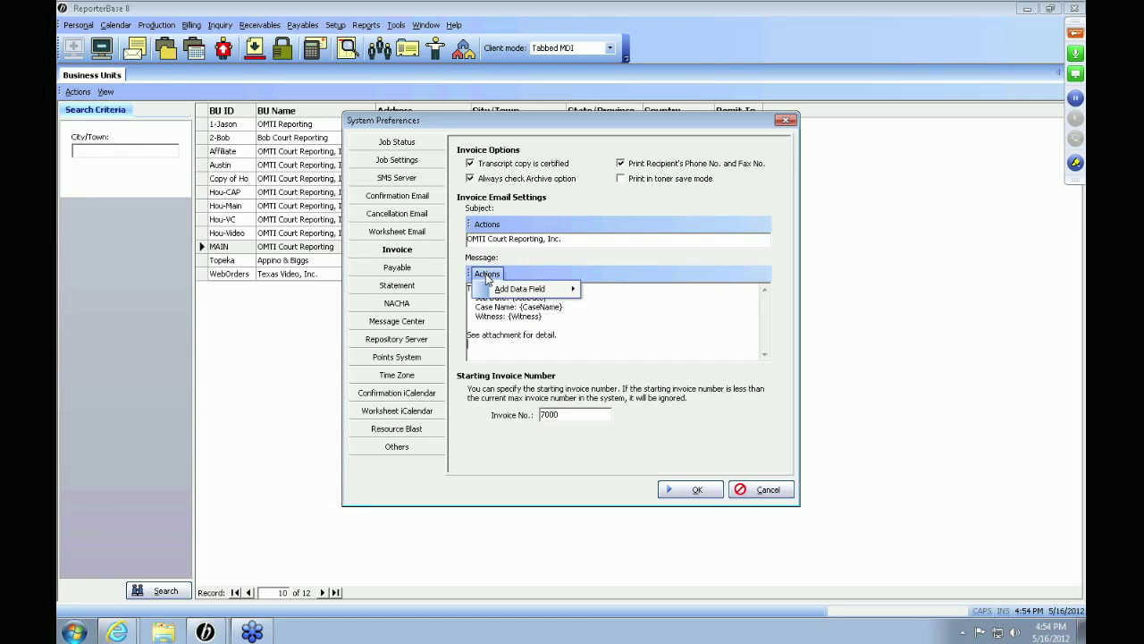
mouse_move(490, 292)
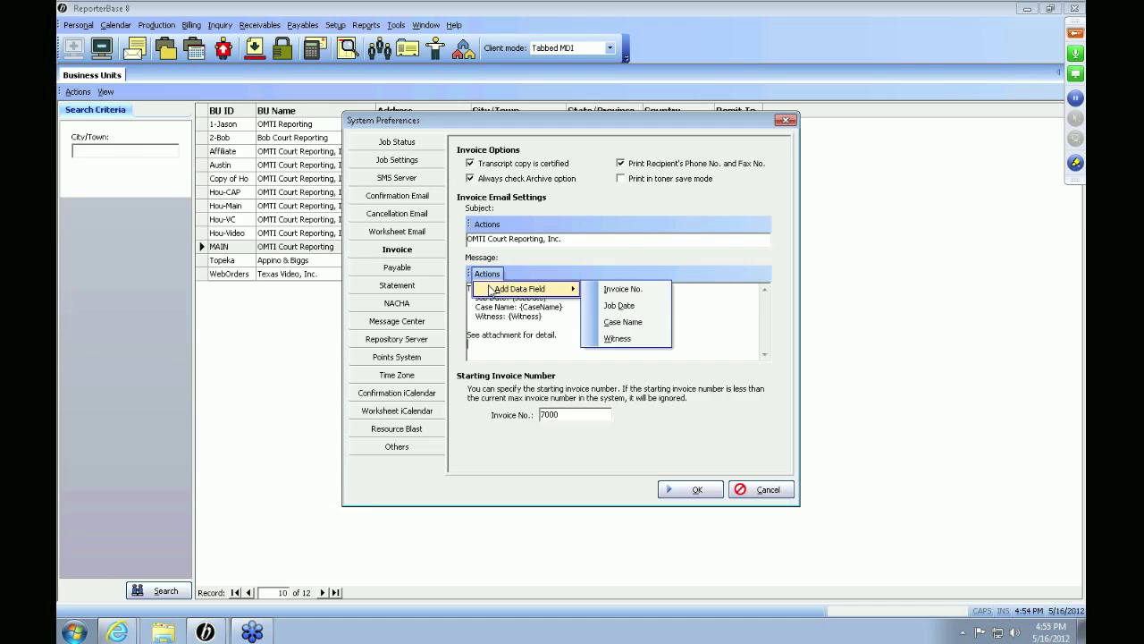
click(538, 346)
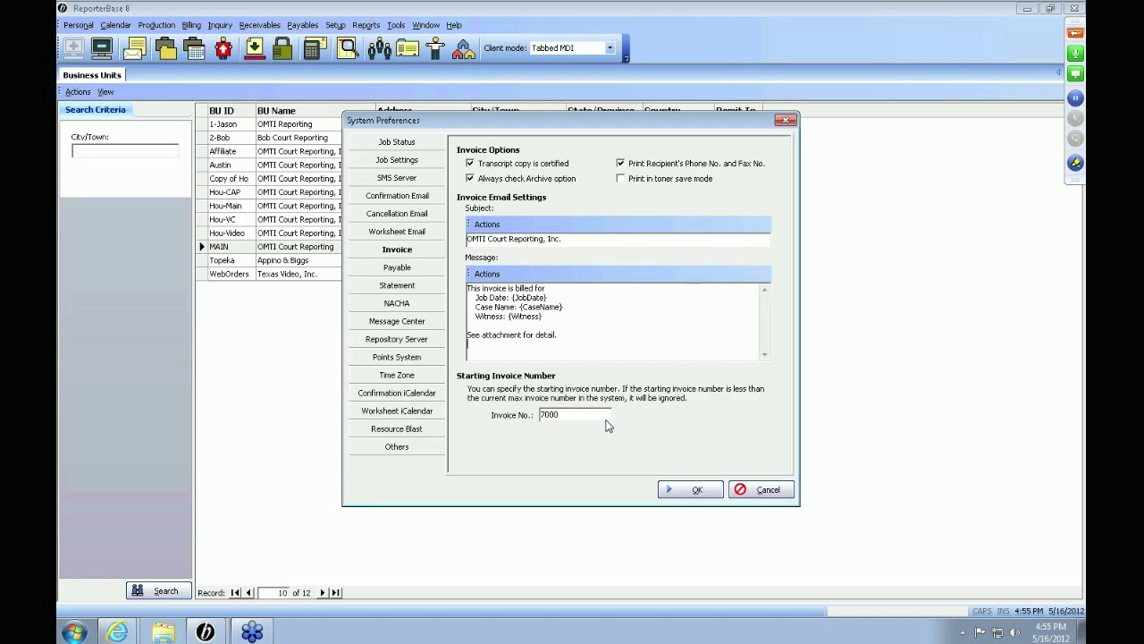
Step: Check the starting invoice number 7000, then open the Payable preferences
click(606, 416)
click(607, 415)
click(358, 272)
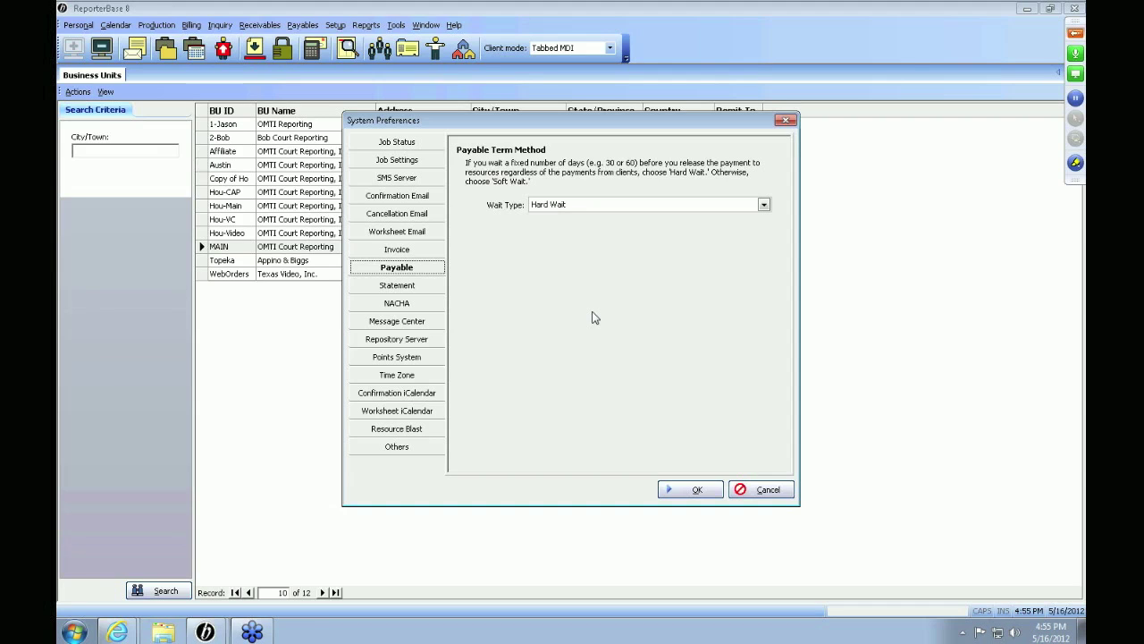
Step: Look at the Wait Type options, keep Hard Wait, and open Statement preferences
click(604, 207)
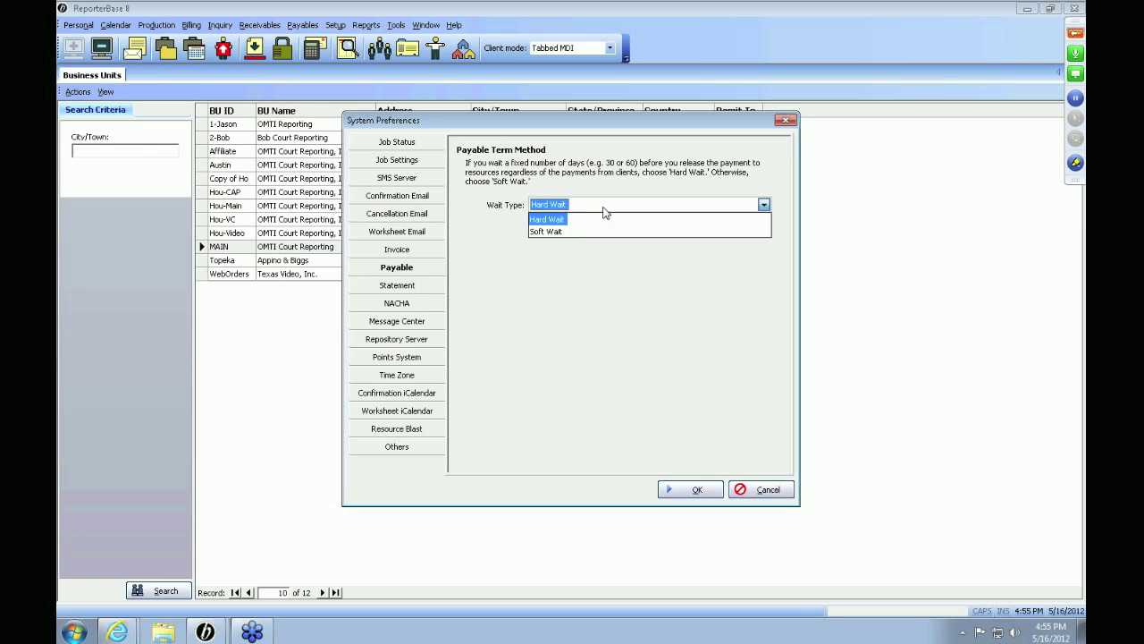
click(377, 298)
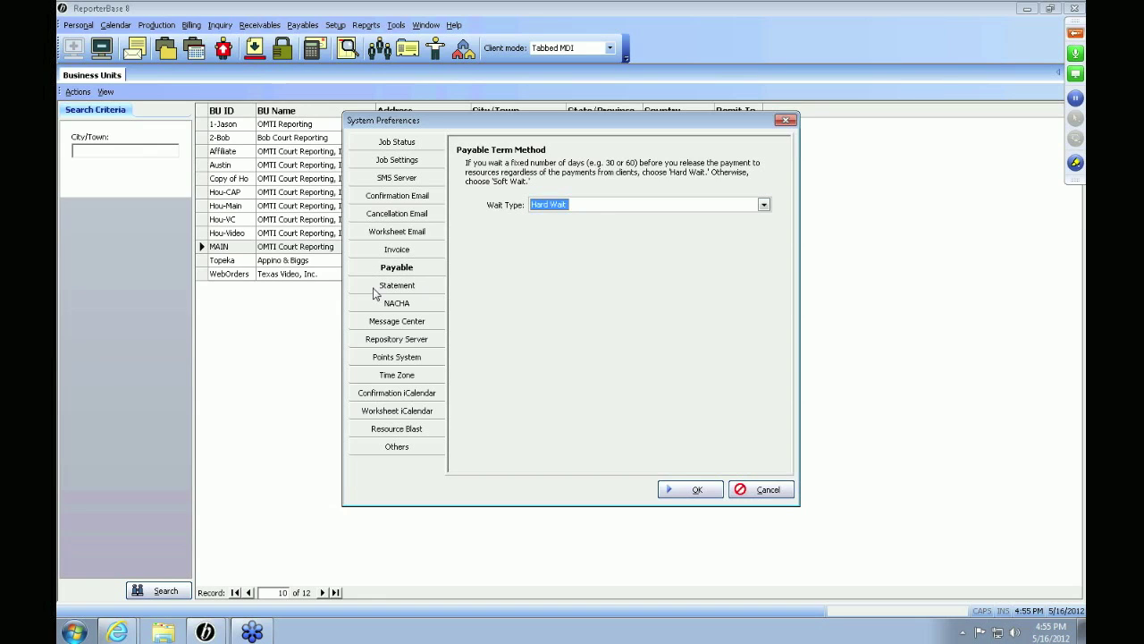
click(375, 295)
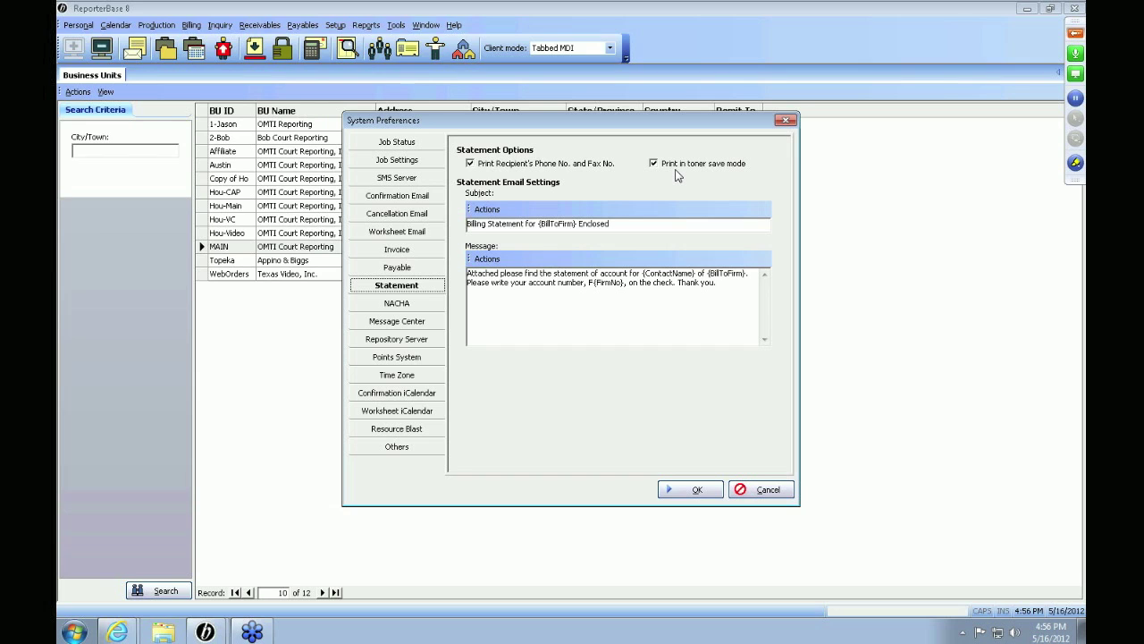
Step: Insert the Contact Name data field into the statement email message, then view the NACHA bank settings
click(646, 227)
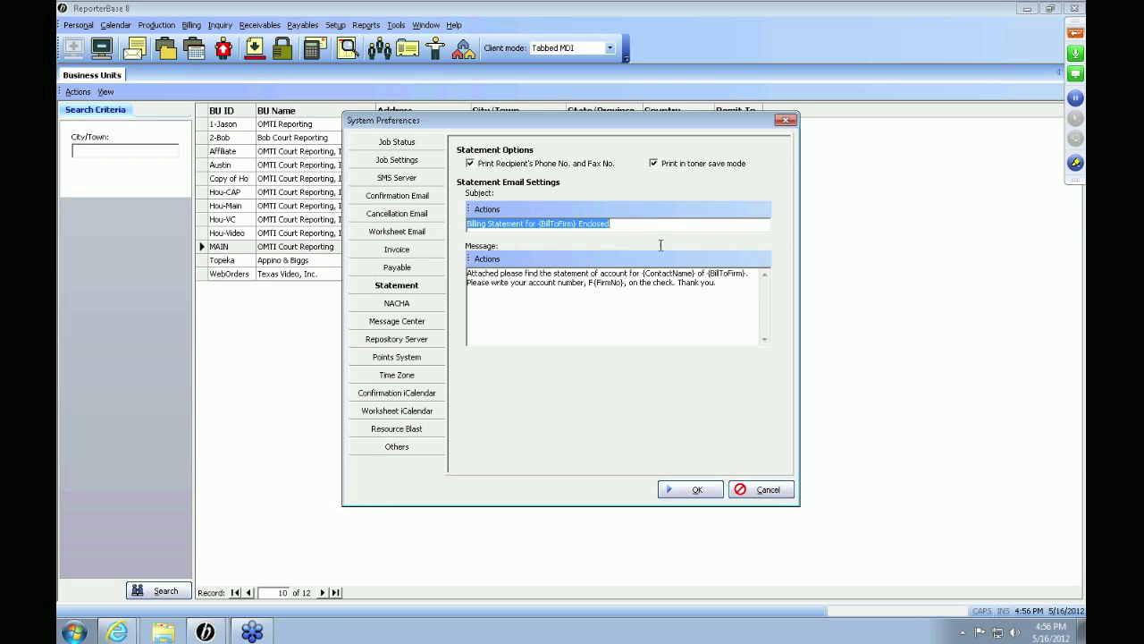
click(724, 312)
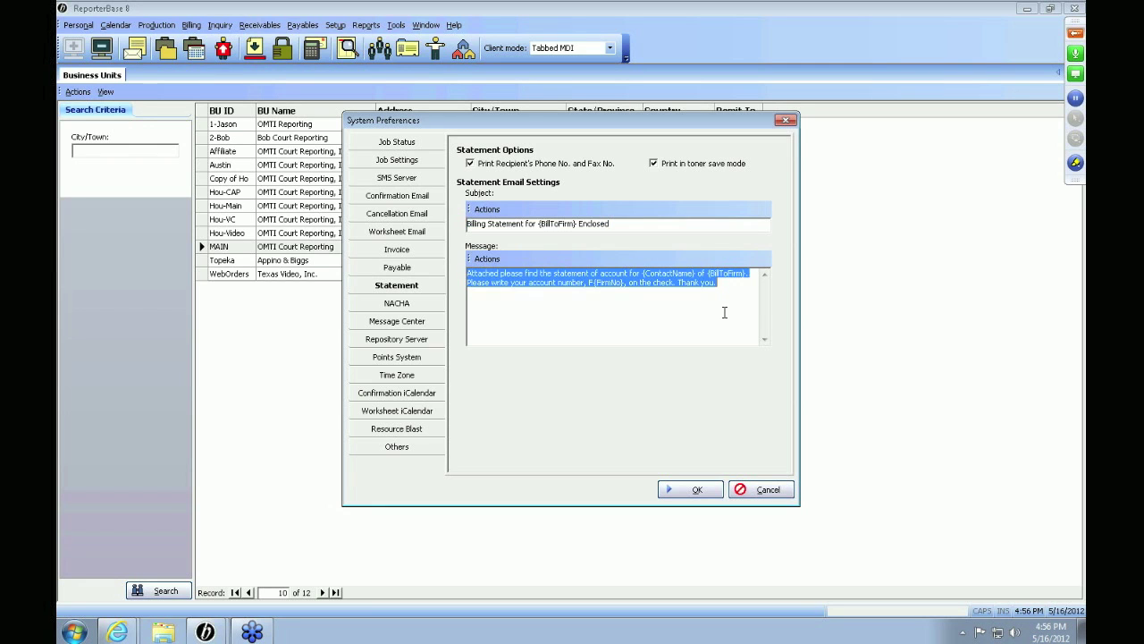
click(724, 312)
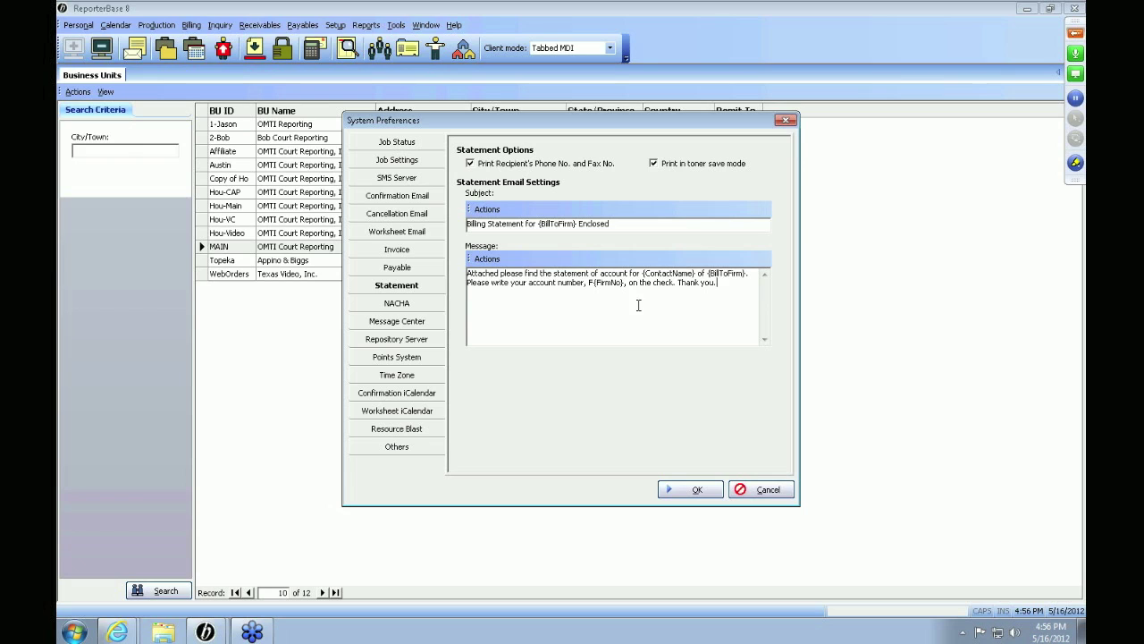
click(487, 259)
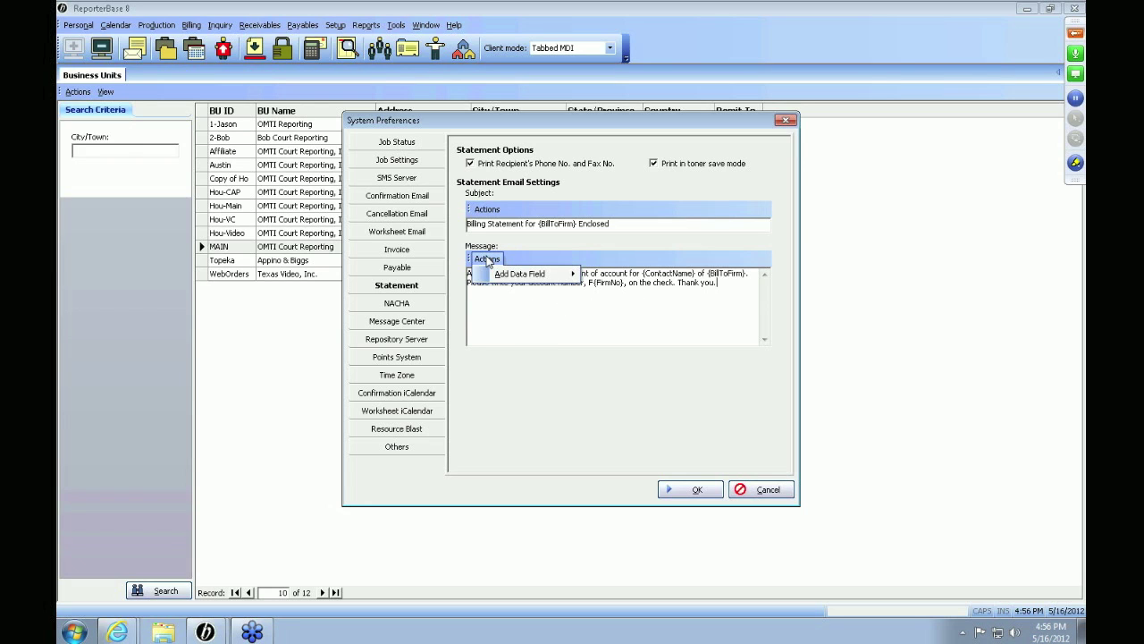
mouse_move(494, 274)
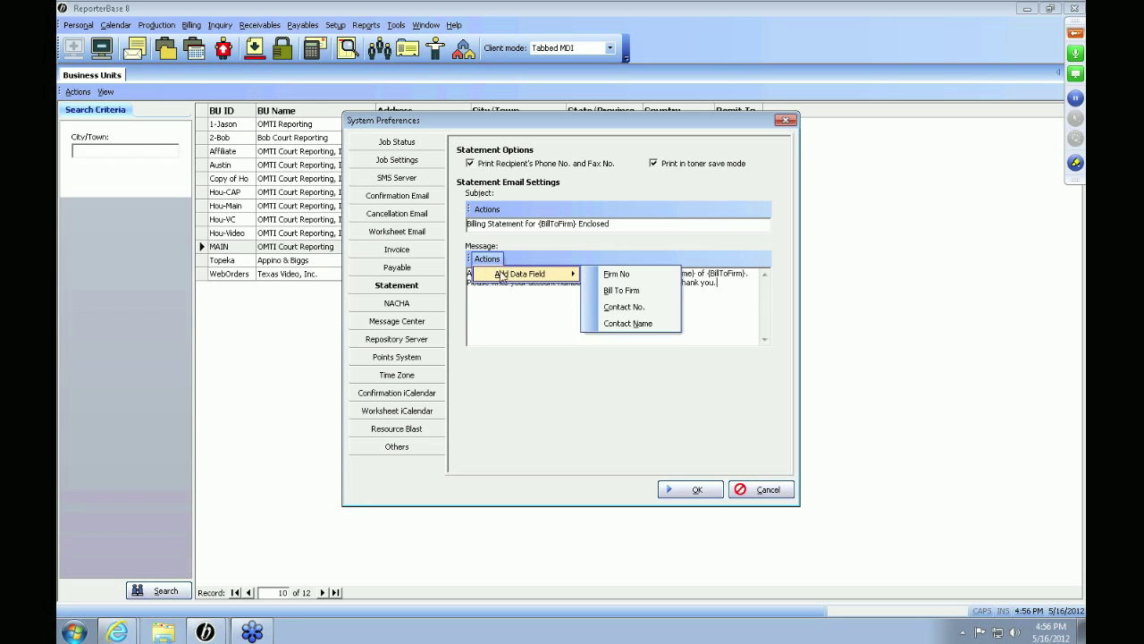
click(628, 323)
click(423, 305)
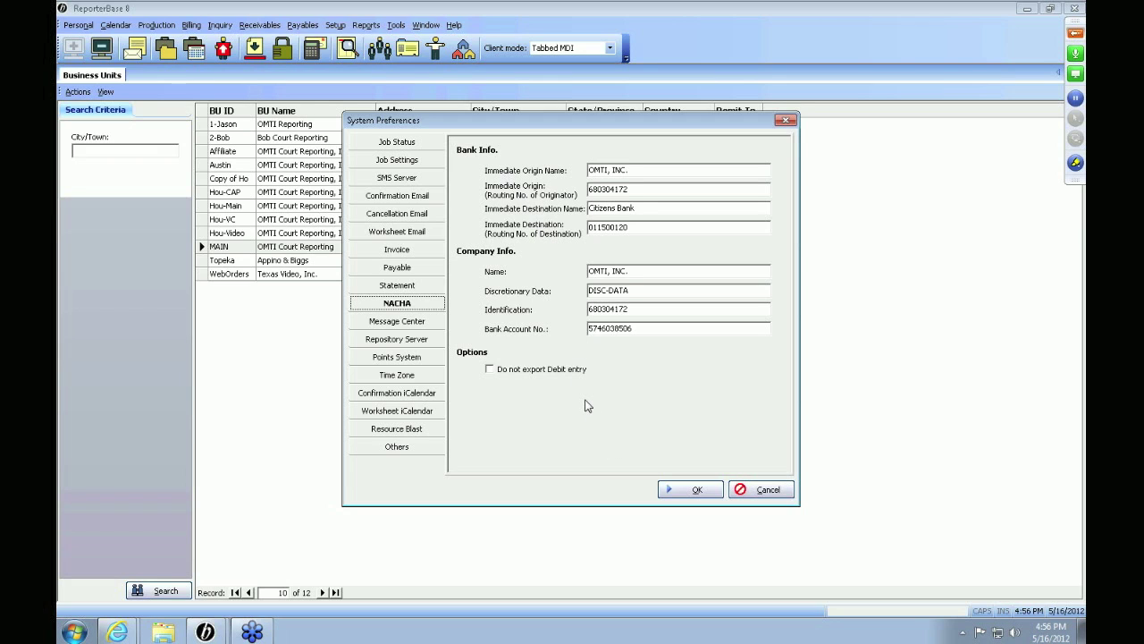
Step: Check Message Center clean-up age choices, then view Repository Server settings with server IP 10.1.1.109
click(393, 322)
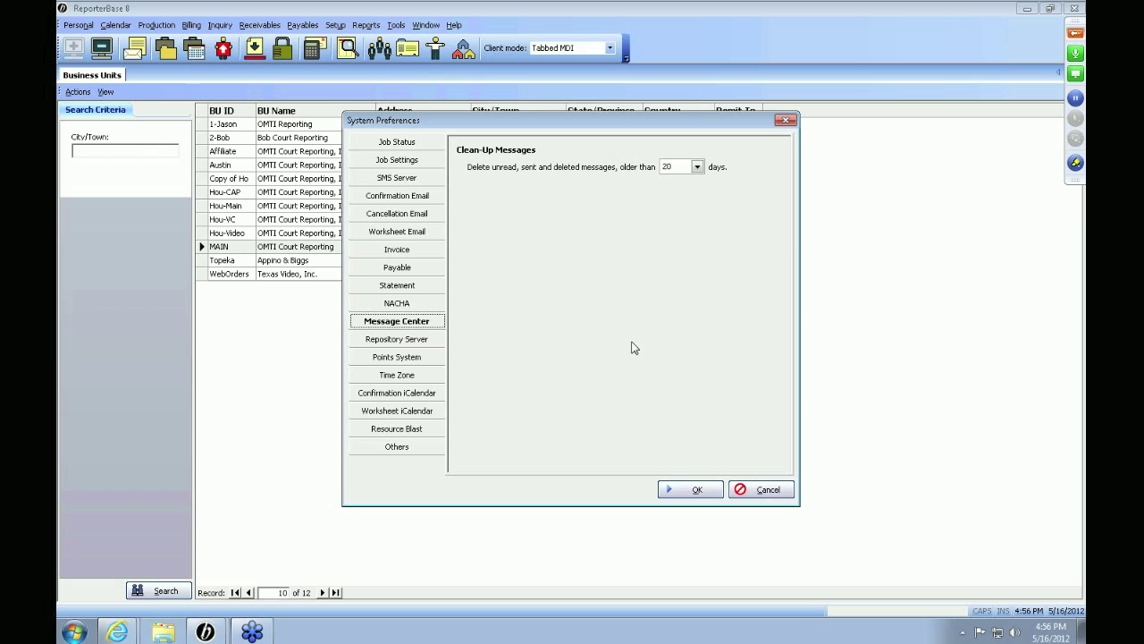
click(698, 165)
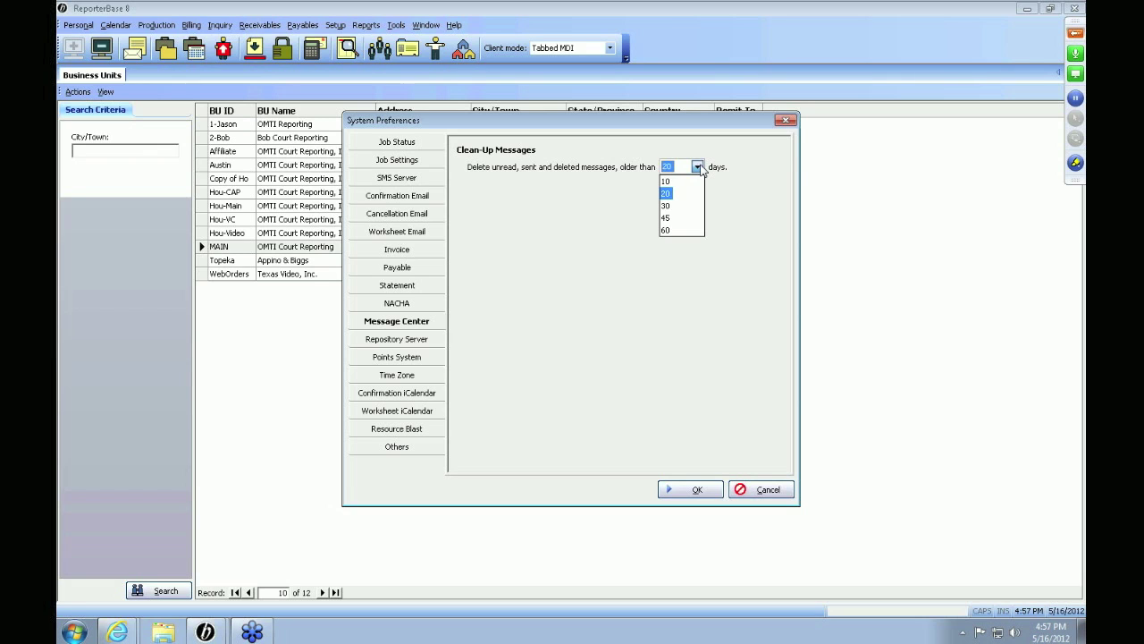
click(376, 348)
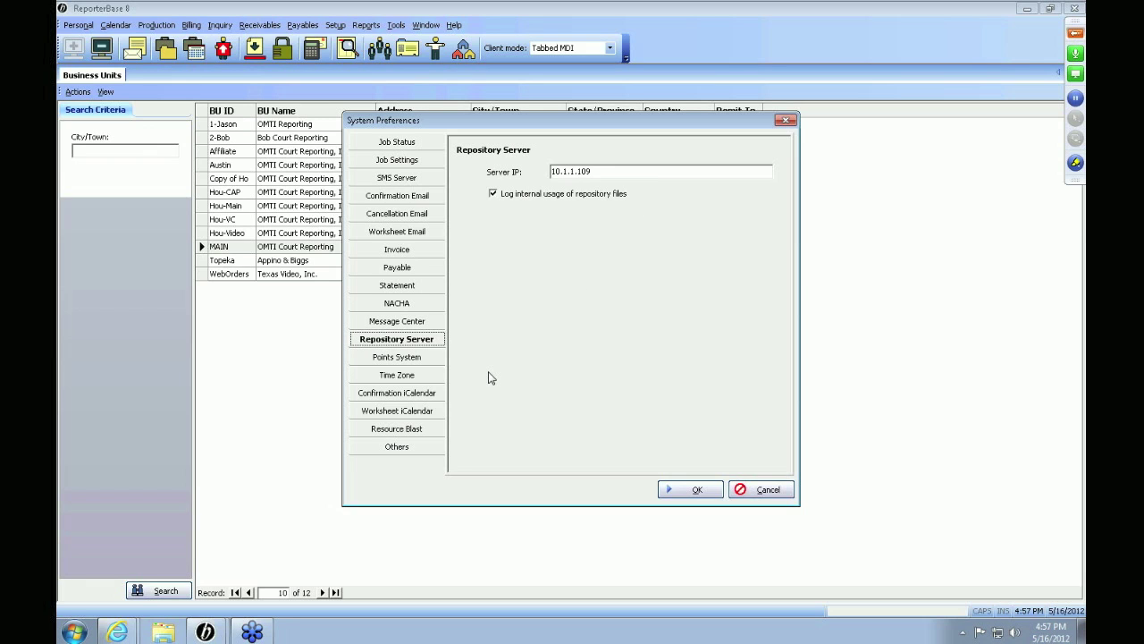
Step: Check the server IP, pass through Points System, and view the 87-zone Time Zone list
double_click(649, 172)
click(645, 171)
click(426, 361)
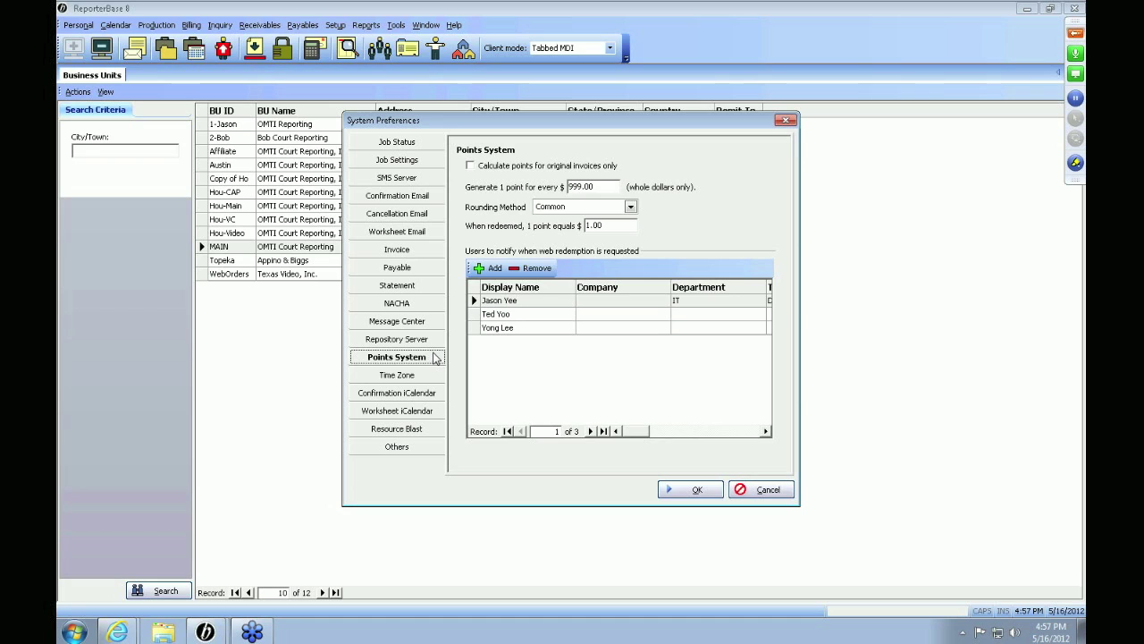
click(435, 378)
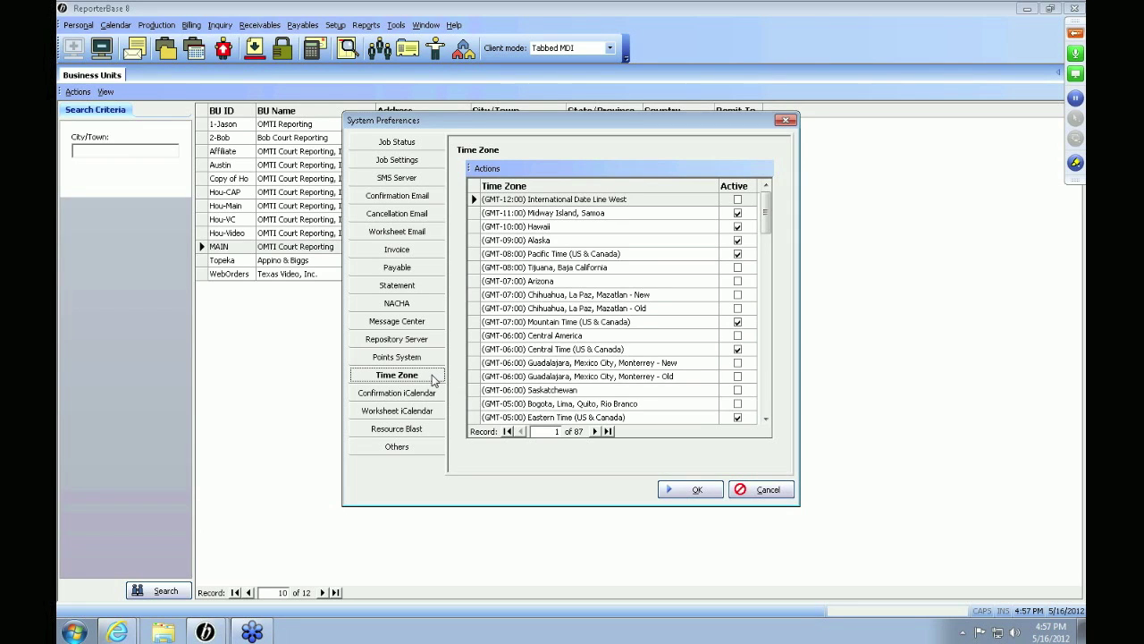
Step: Check Set Active/Clear Active for Central America, then view the Confirmation iCalendar subject and description templates
click(606, 338)
right_click(606, 339)
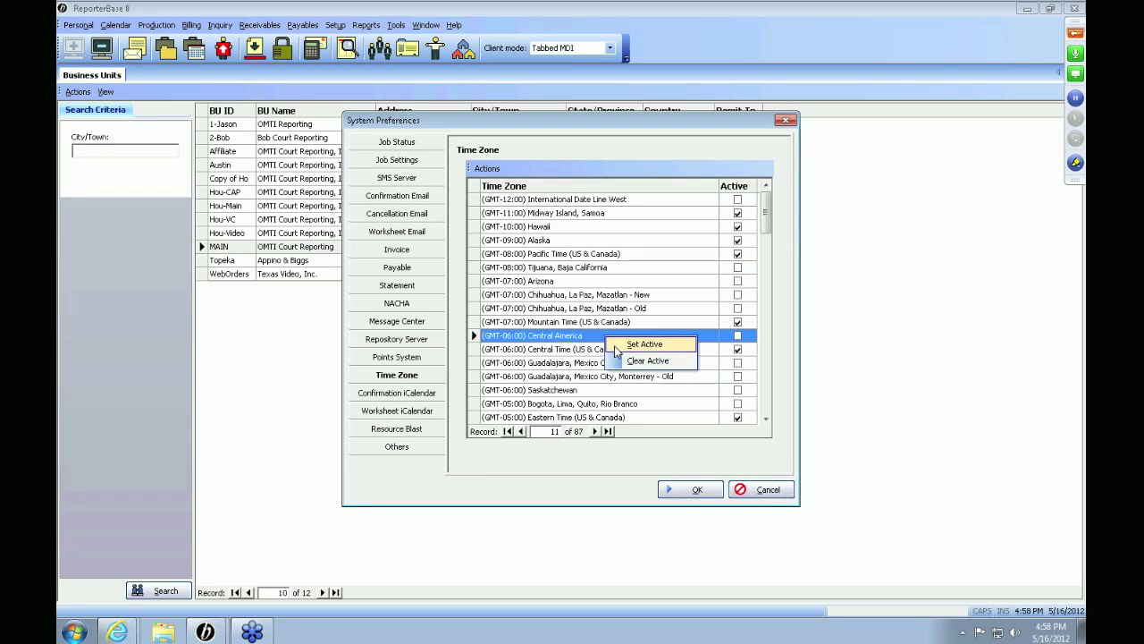
click(385, 395)
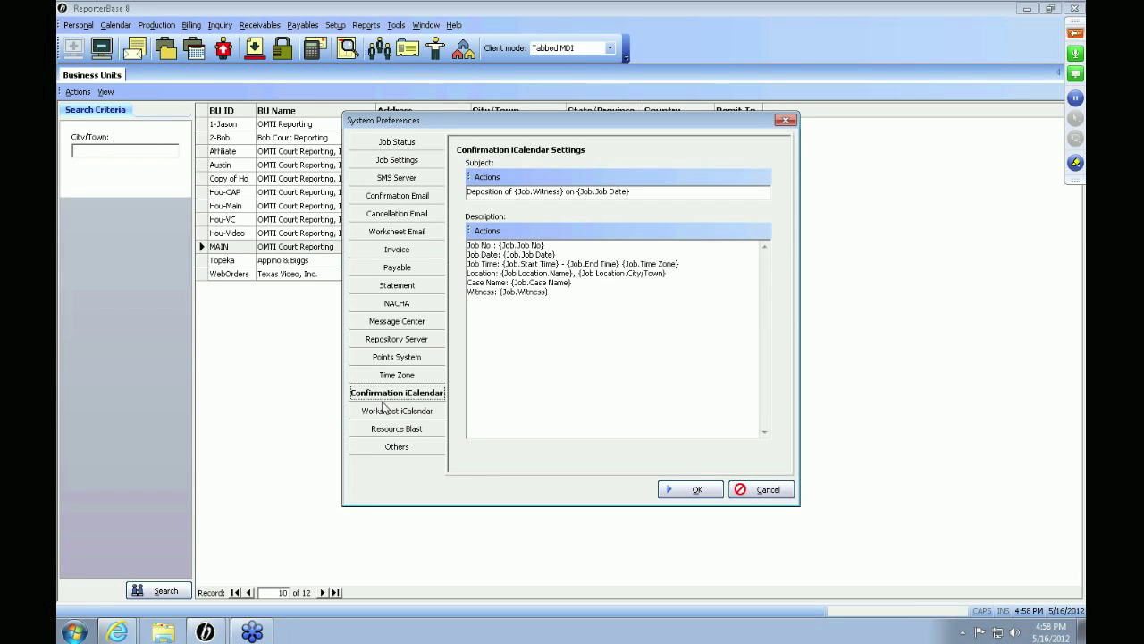
click(390, 413)
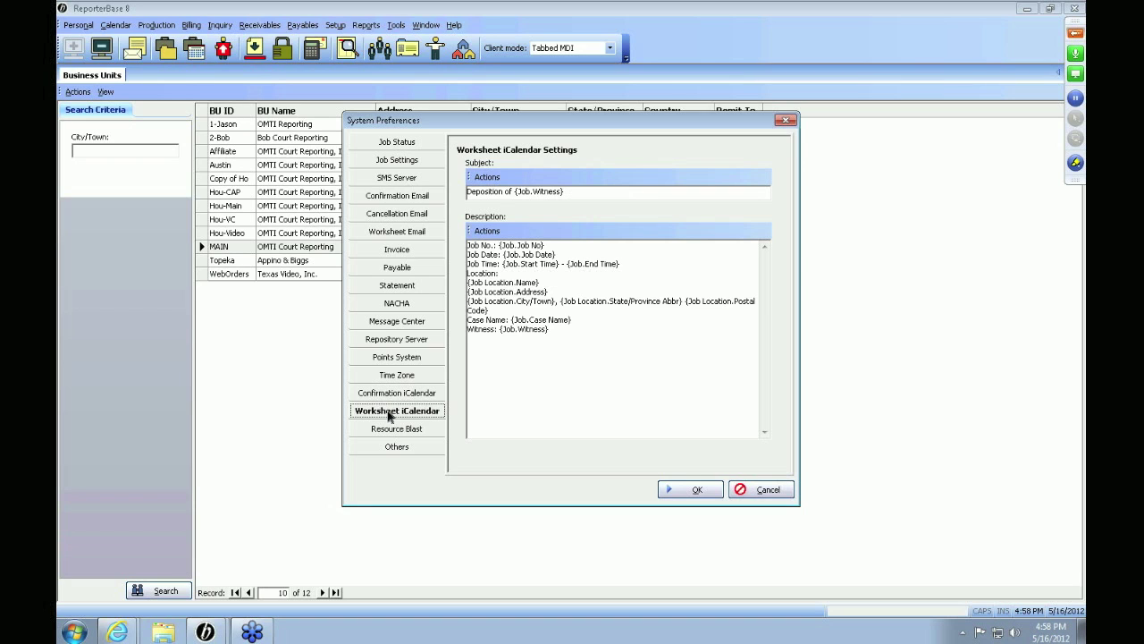
click(399, 399)
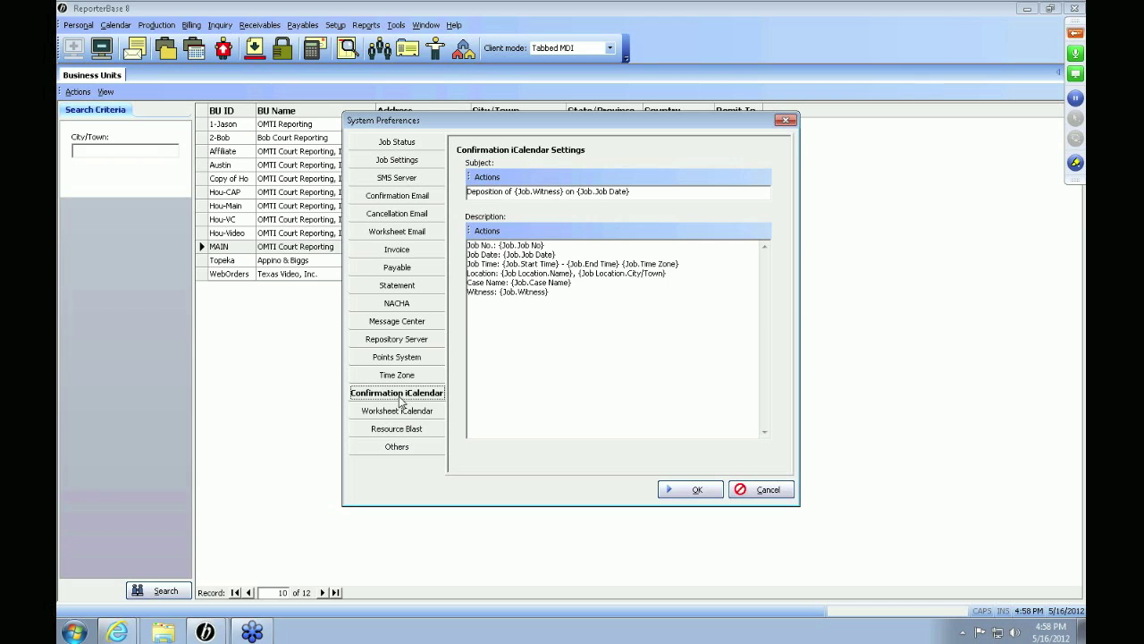
click(694, 197)
click(656, 317)
click(548, 304)
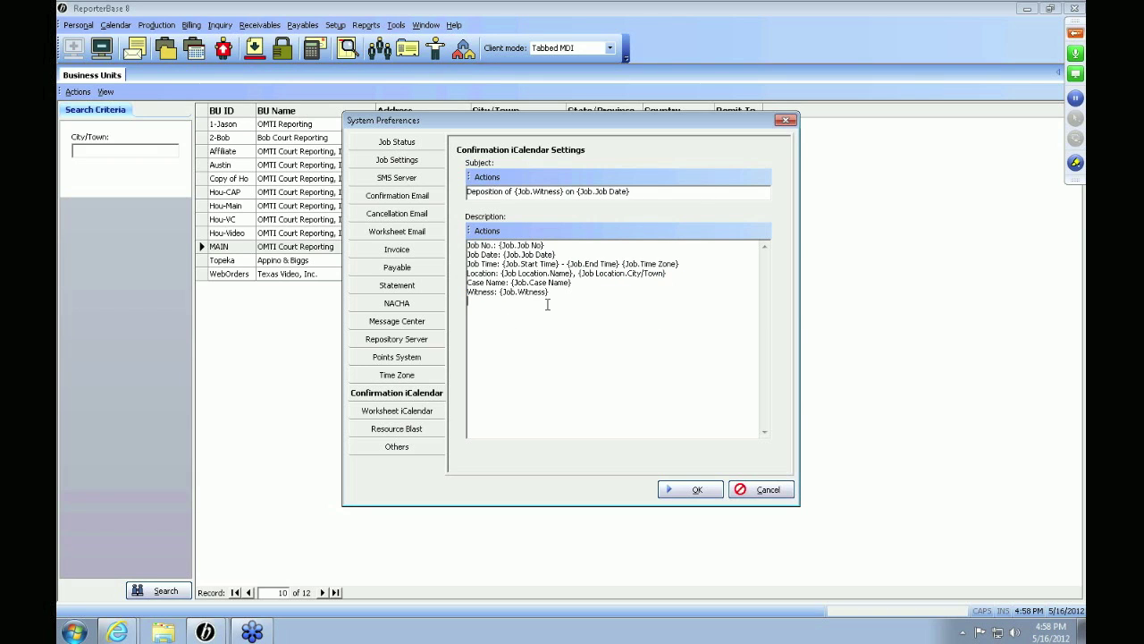